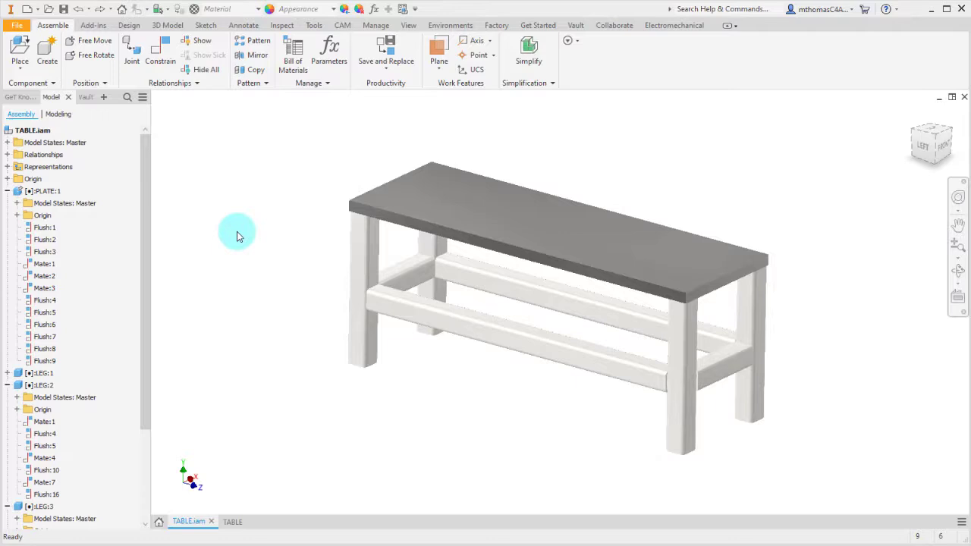
# Review the table assembly's bill of materials, then switch to the TABLE drawing
pyautogui.click(293, 55)
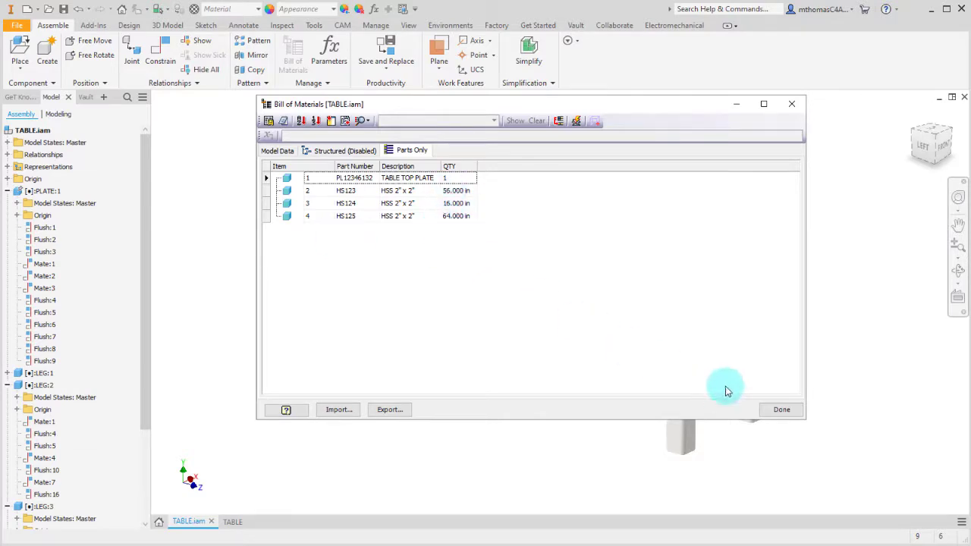
pyautogui.click(780, 410)
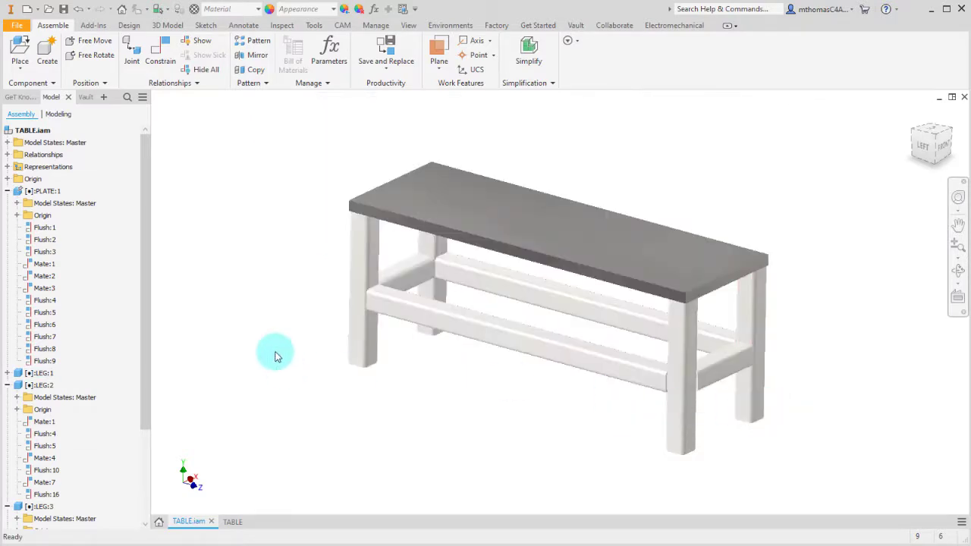
pyautogui.click(233, 523)
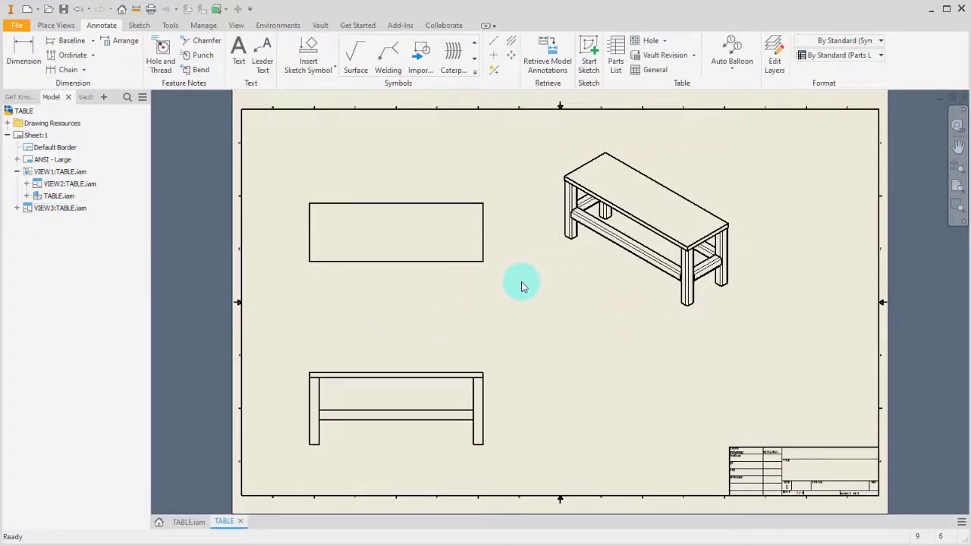
# Create a Parts Only parts list sourced from the isometric table view
pyautogui.click(615, 60)
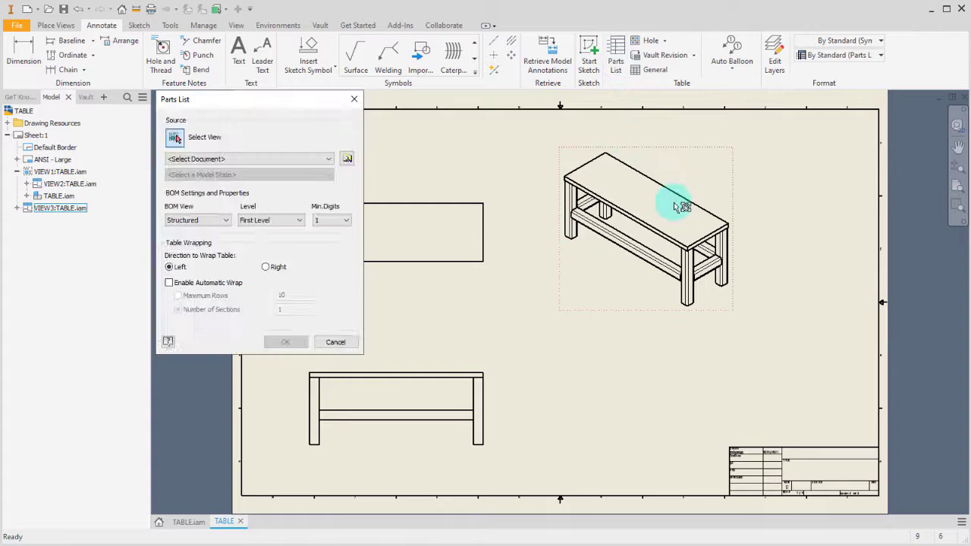
pyautogui.click(569, 185)
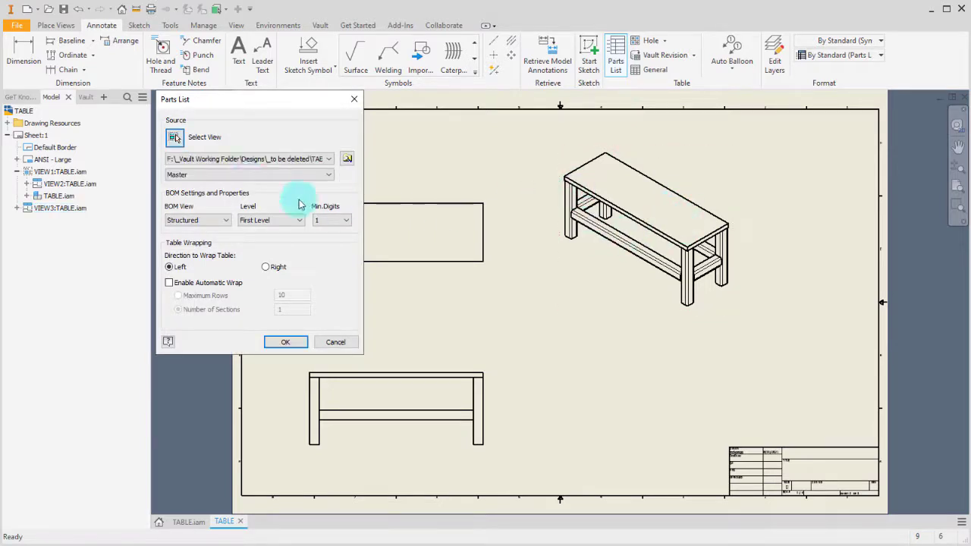
pyautogui.click(215, 220)
pyautogui.click(208, 240)
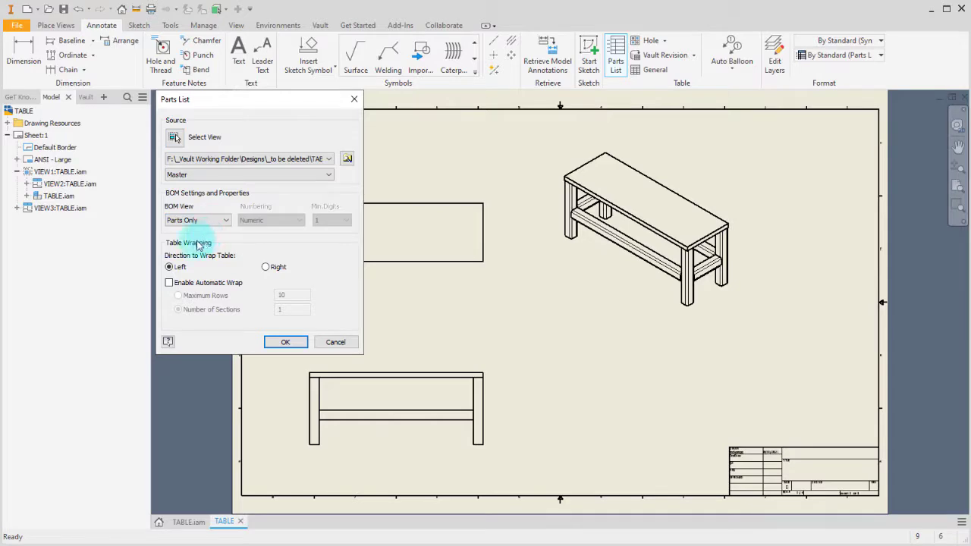
pyautogui.click(285, 341)
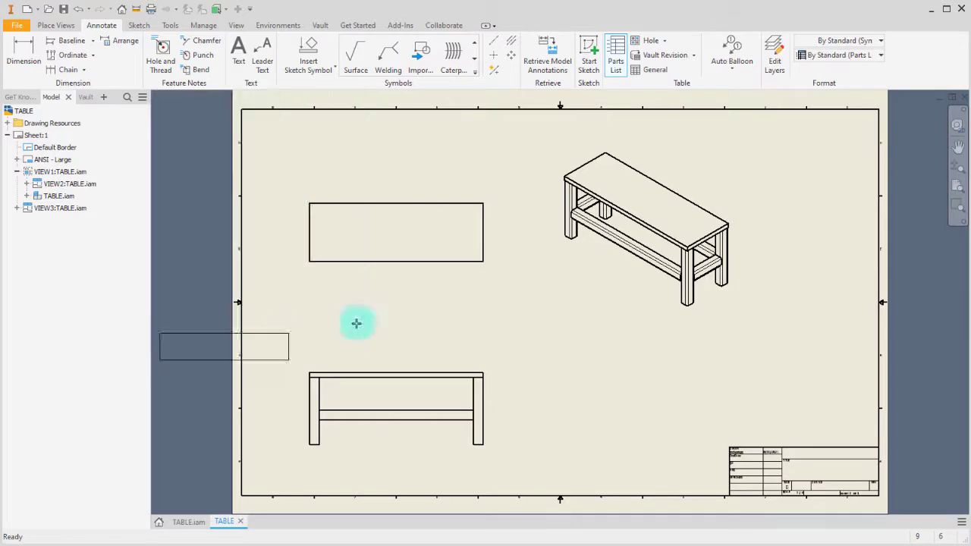
# Place the parts list at the sheet's top-right corner
pyautogui.click(882, 115)
pyautogui.scroll(4, 758, 186)
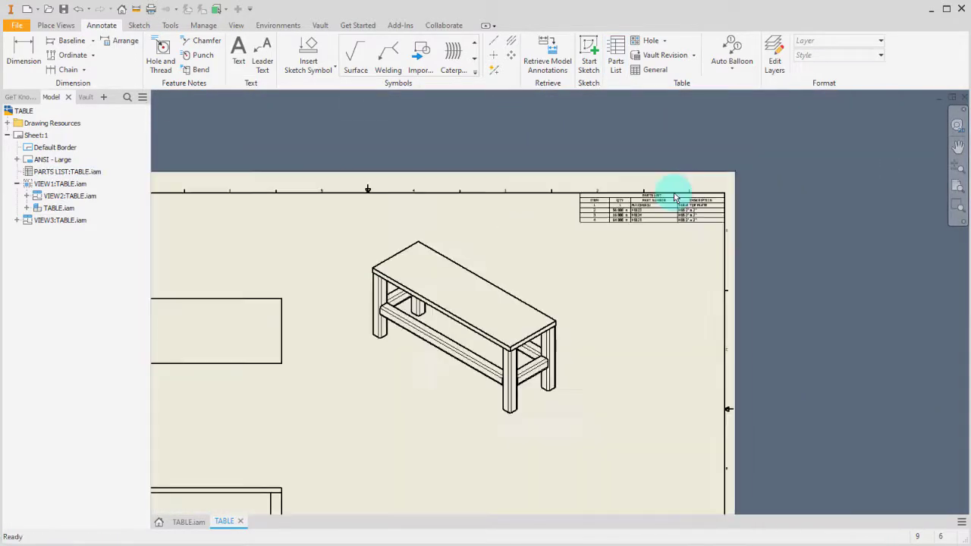
pyautogui.scroll(3, 674, 197)
# Turn on parts list grouping with DESCRIPTION as the first key
pyautogui.click(552, 262)
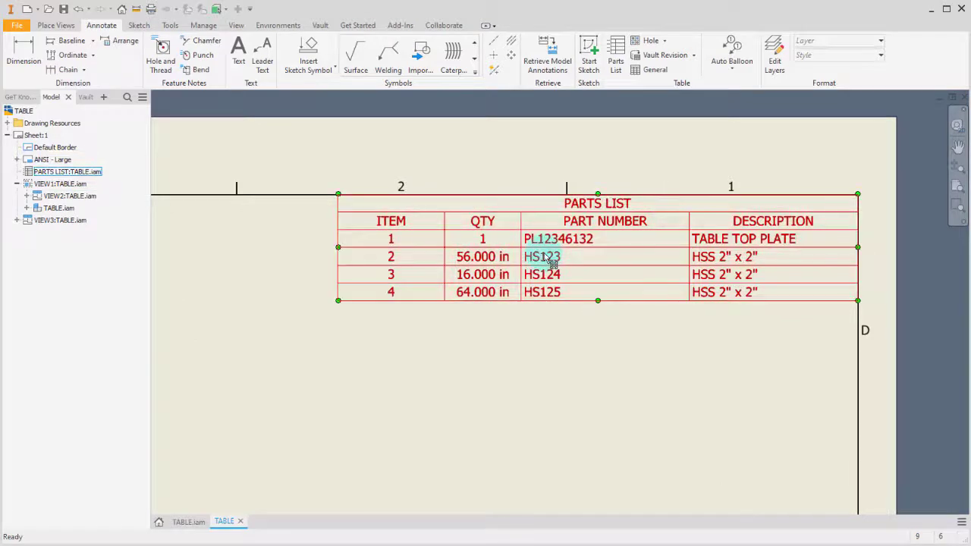
pyautogui.doubleClick(551, 262)
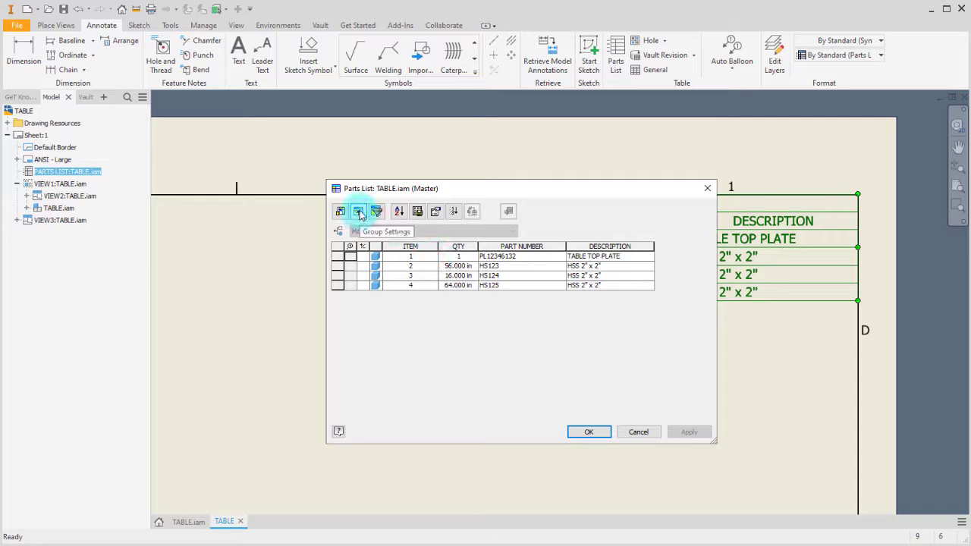
pyautogui.click(359, 212)
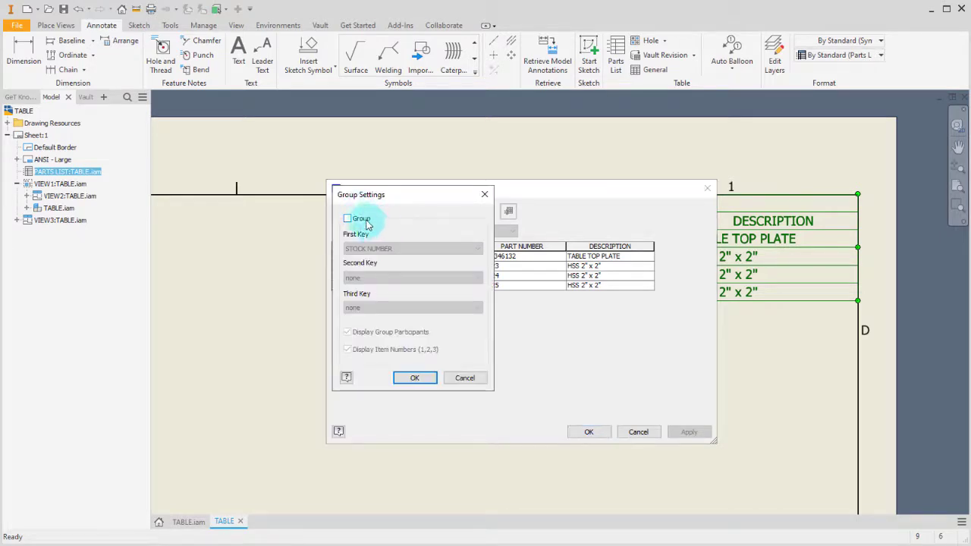
pyautogui.click(364, 221)
pyautogui.click(387, 248)
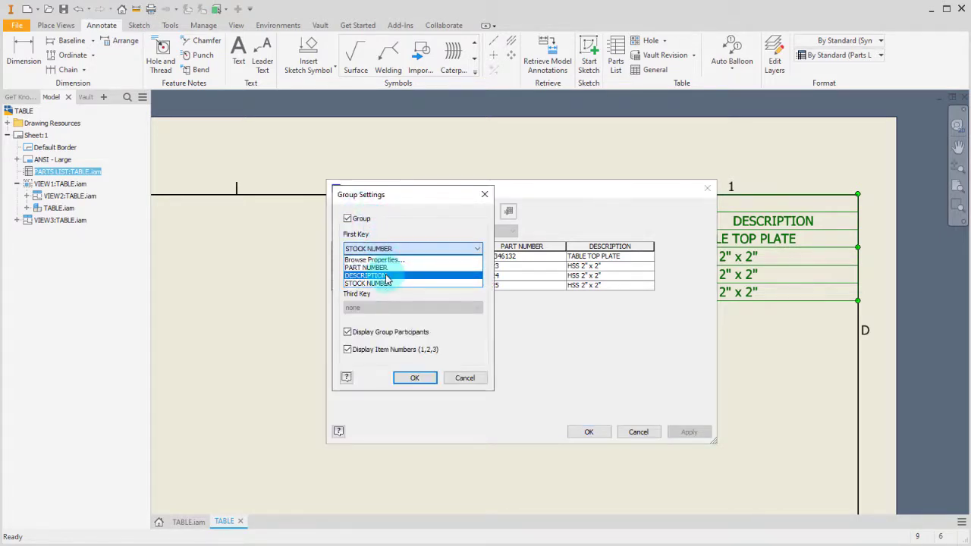
pyautogui.click(387, 276)
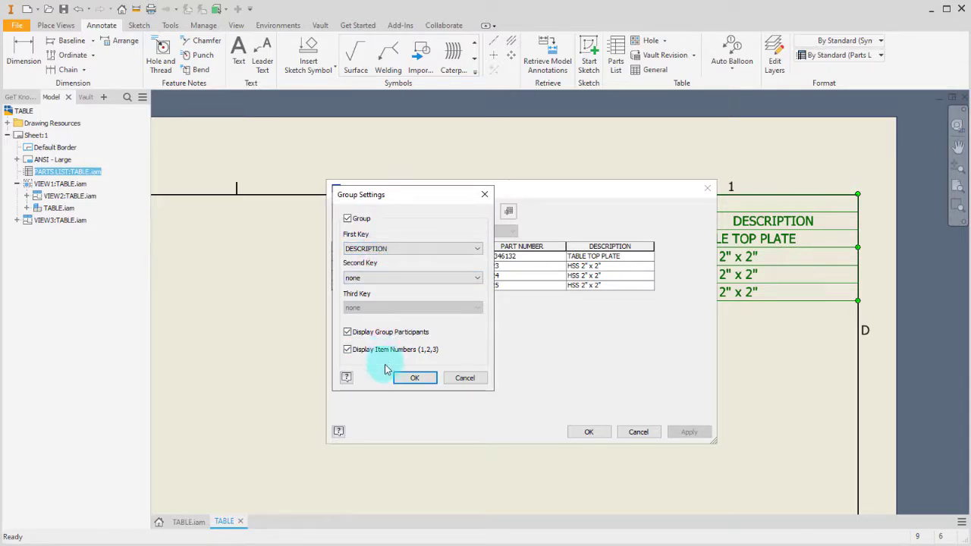
pyautogui.click(413, 377)
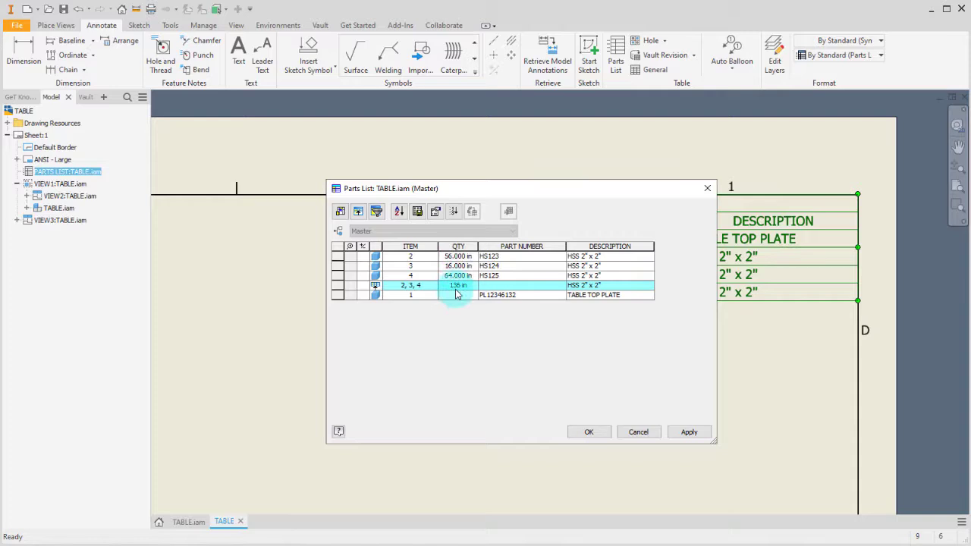
# Add ITEM QTY and BASE QTY columns to the parts list
pyautogui.click(459, 265)
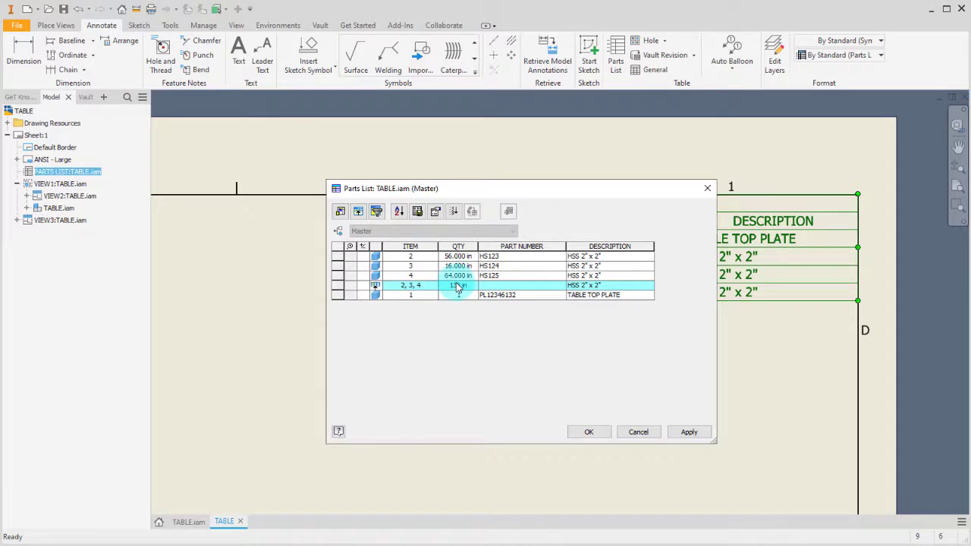
pyautogui.click(340, 211)
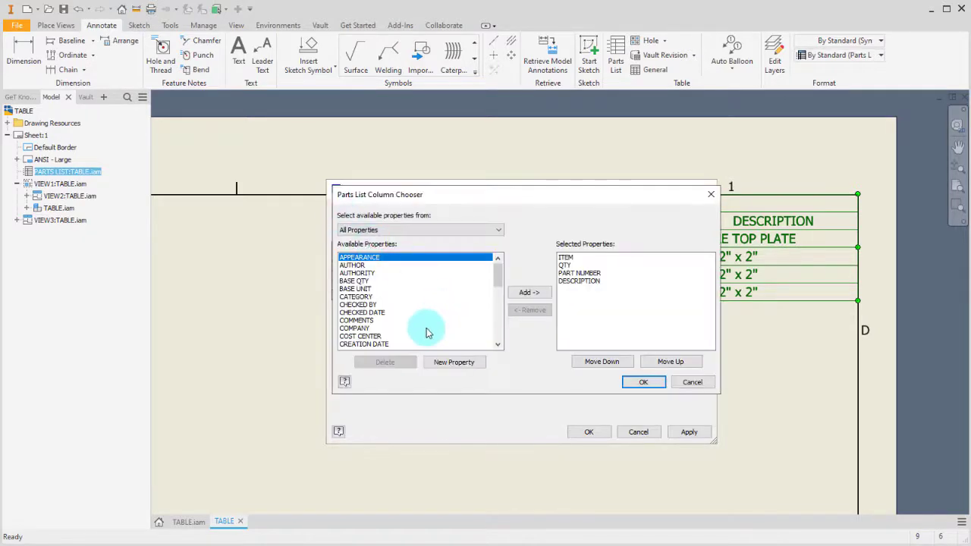
pyautogui.scroll(-4, 427, 331)
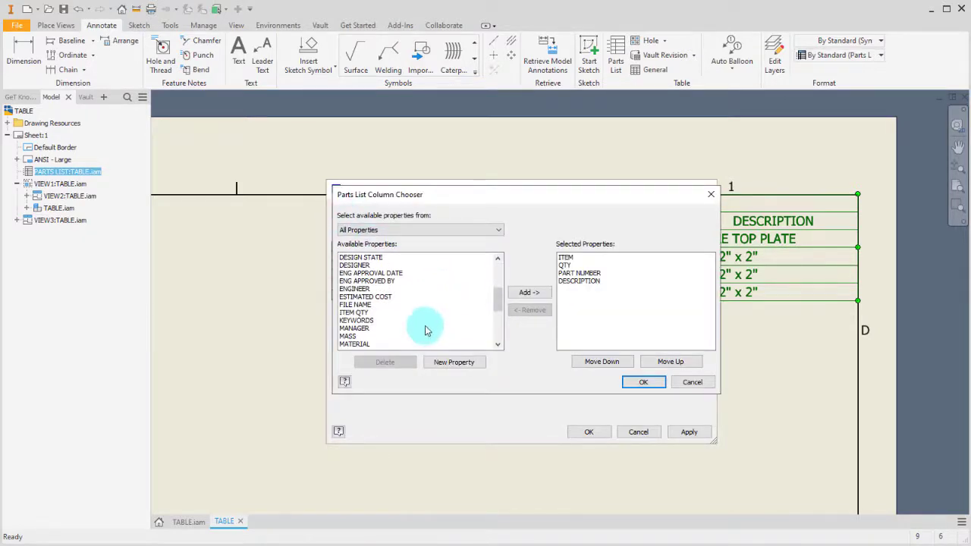
pyautogui.click(360, 312)
pyautogui.click(529, 293)
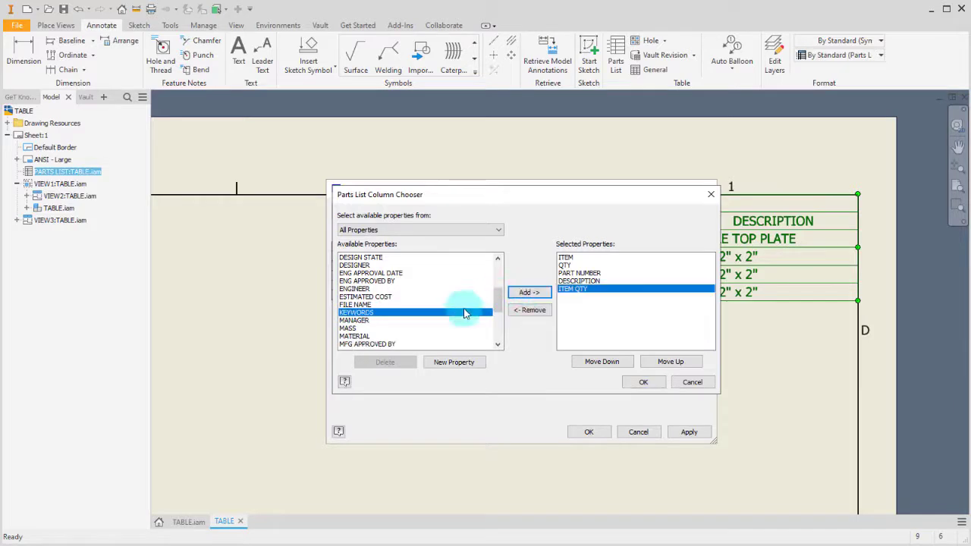
pyautogui.scroll(4, 393, 320)
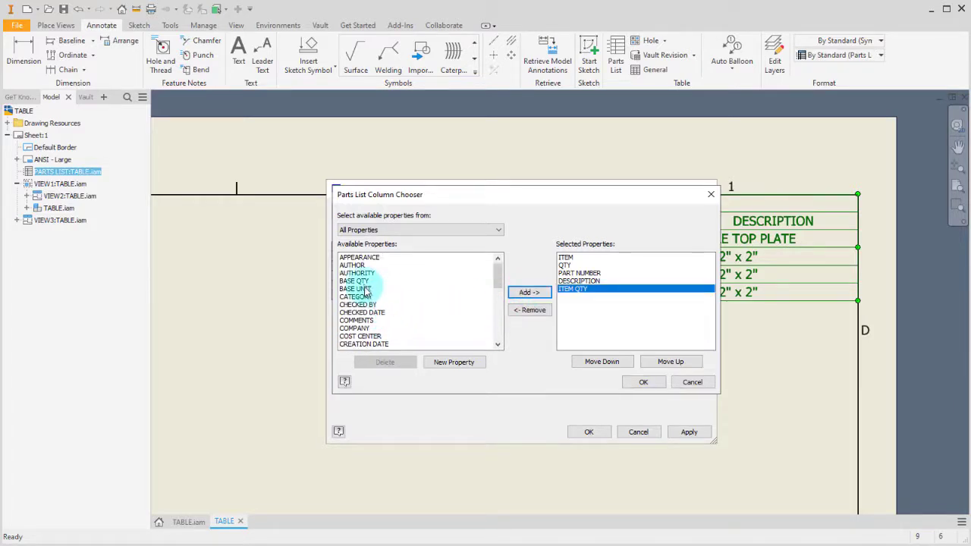
pyautogui.click(356, 281)
pyautogui.click(529, 293)
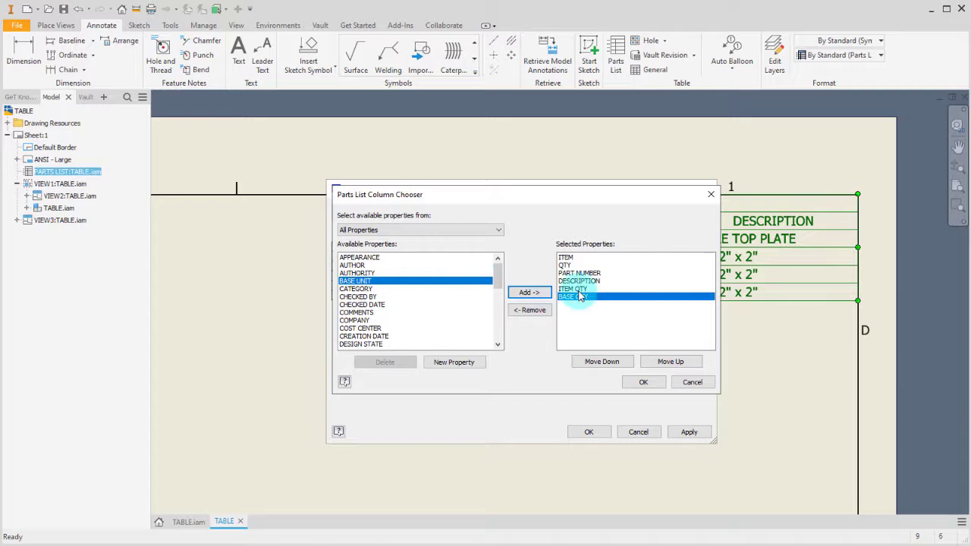
# Move the QTY column down two places so it follows DESCRIPTION
pyautogui.click(576, 290)
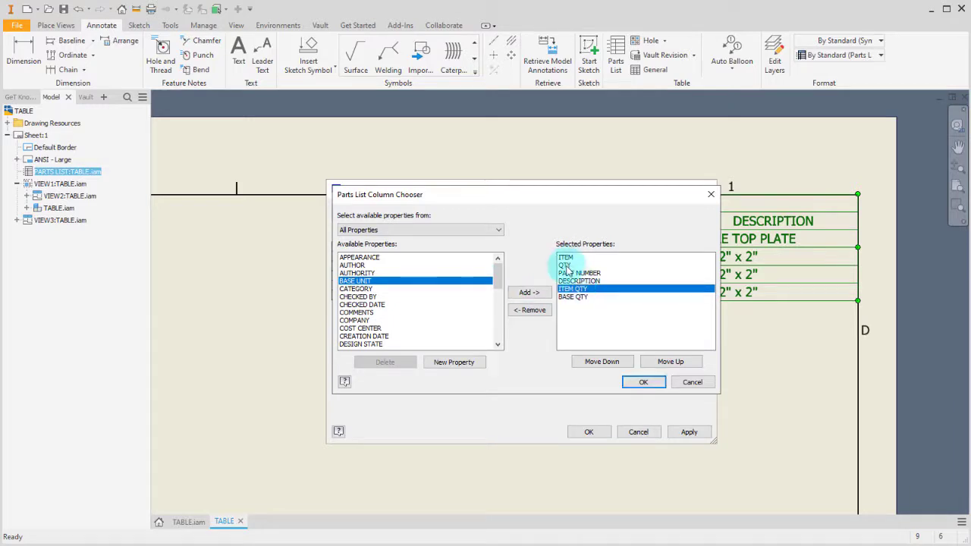
pyautogui.click(566, 267)
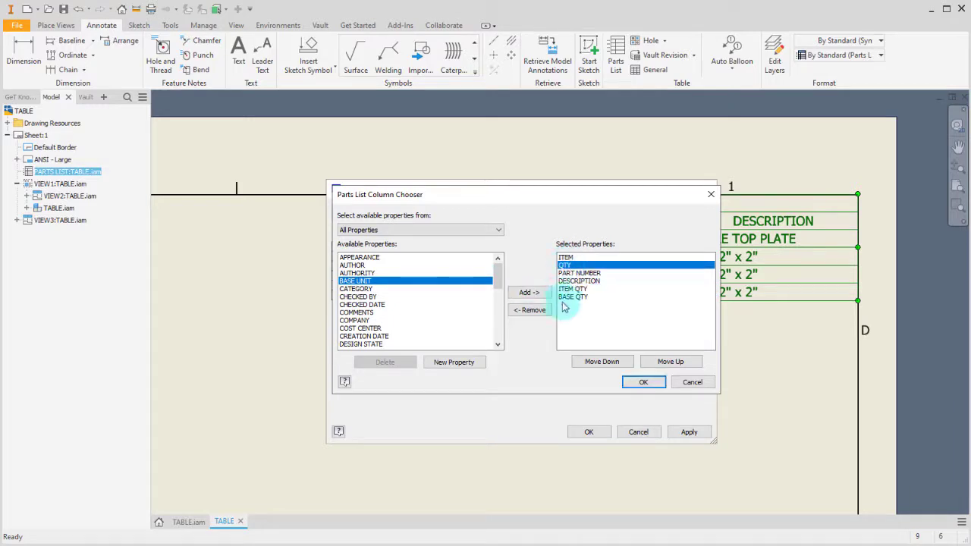
pyautogui.click(619, 363)
pyautogui.click(619, 363)
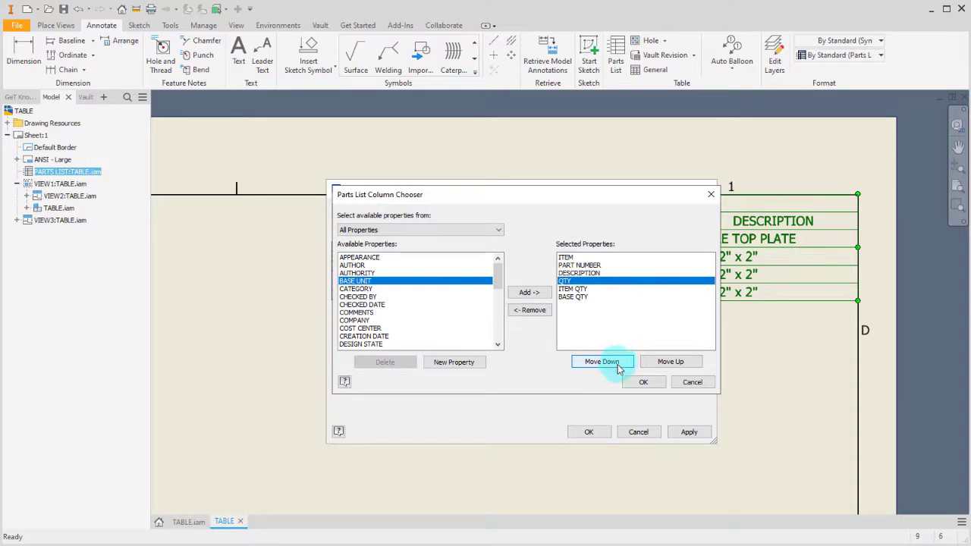
pyautogui.click(643, 384)
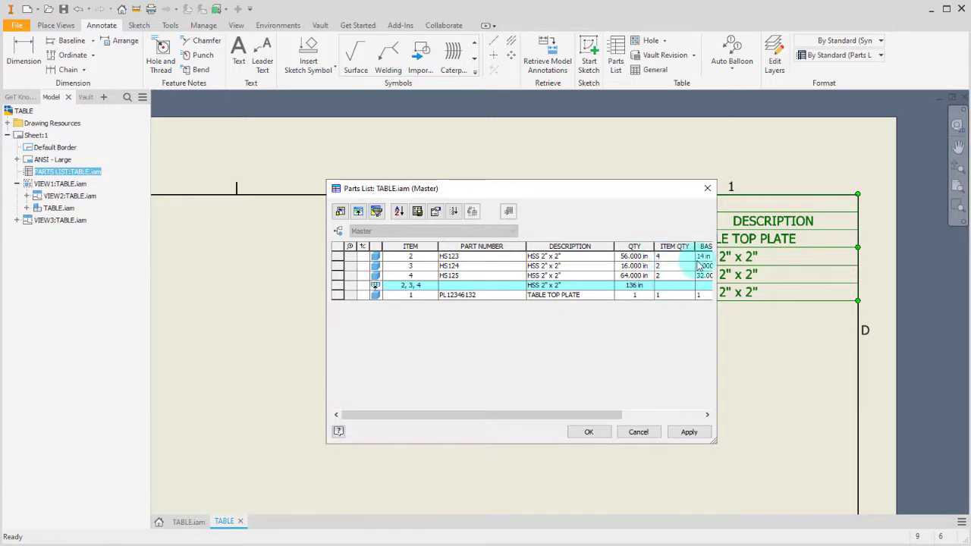
# Drag the QTY column to the end after BASE QTY, leaving filter settings unchanged
pyautogui.moveTo(717, 261); pyautogui.dragTo(760, 264)
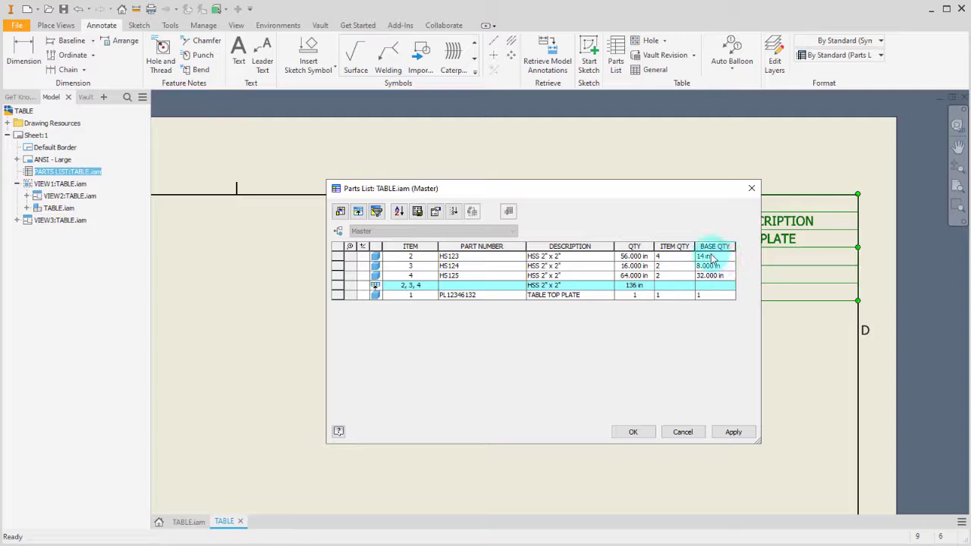
pyautogui.click(638, 248)
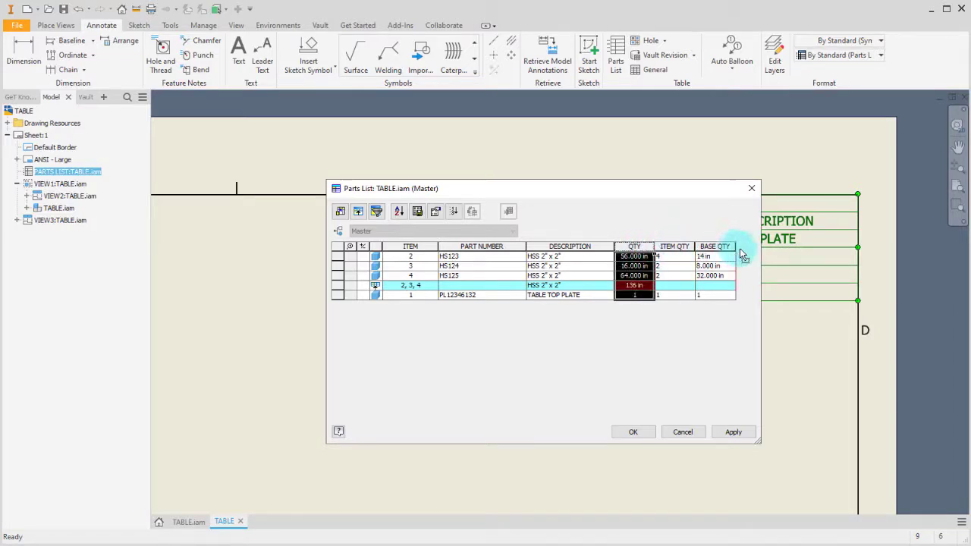
pyautogui.moveTo(742, 255); pyautogui.dragTo(738, 253)
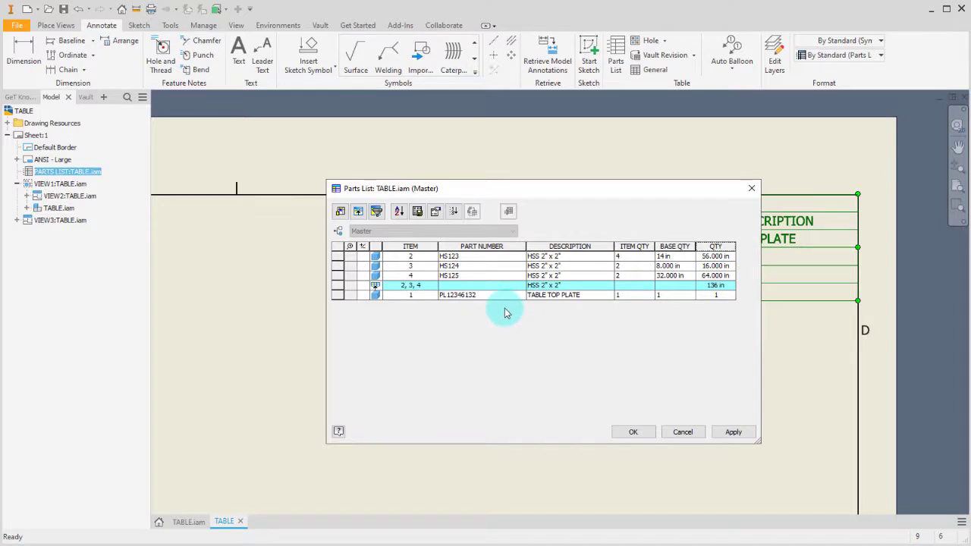
pyautogui.click(377, 212)
pyautogui.click(620, 400)
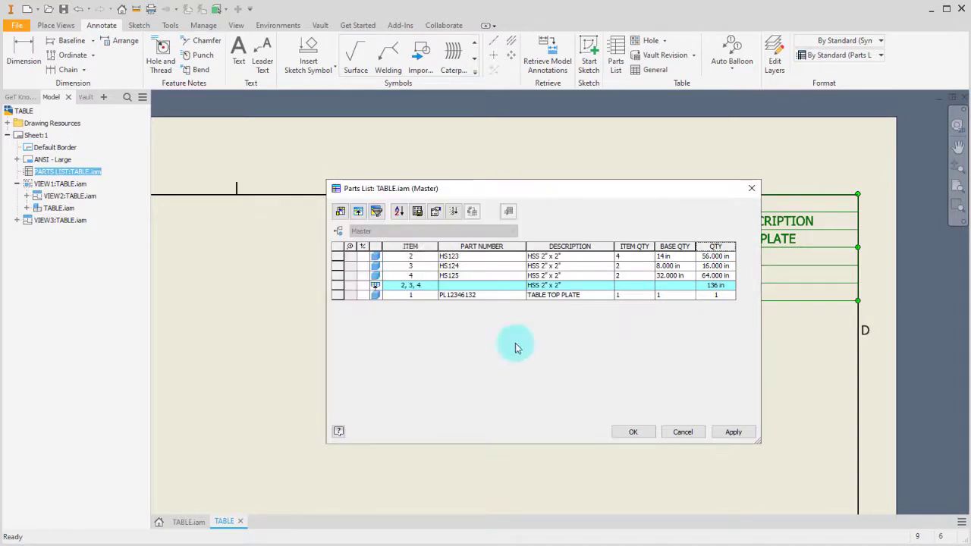
# Hide, then show again, the individual parts inside the DESCRIPTION group
pyautogui.click(359, 211)
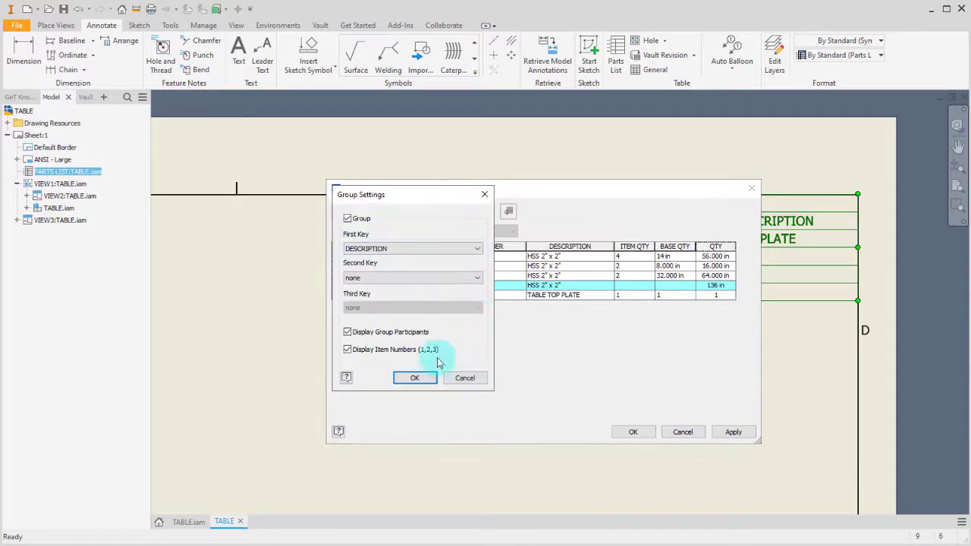
pyautogui.click(406, 337)
pyautogui.click(415, 378)
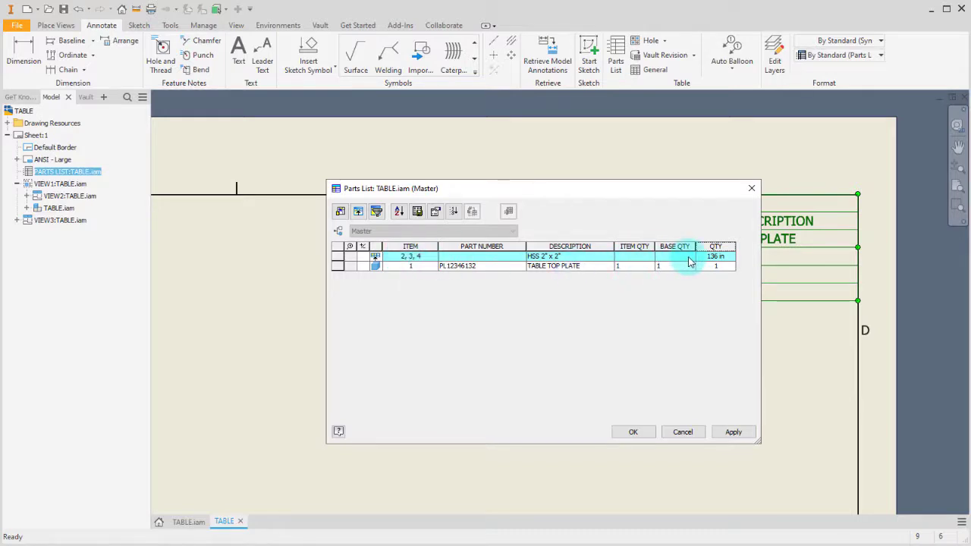
pyautogui.click(358, 211)
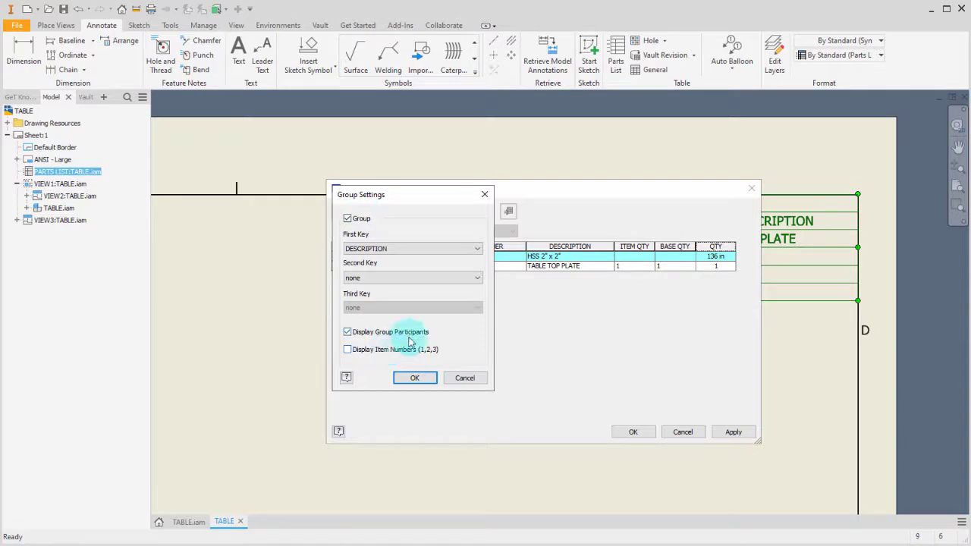
pyautogui.click(416, 377)
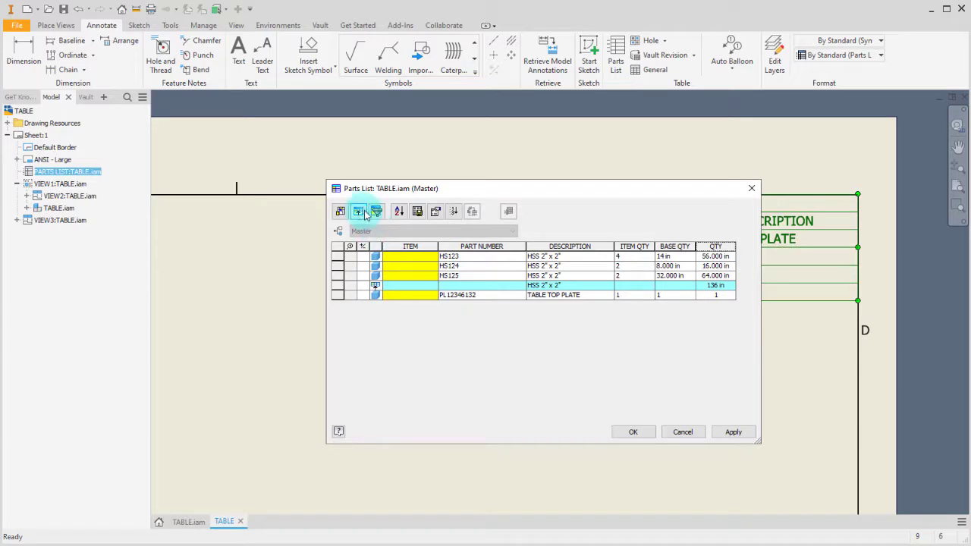
# Turn on Display Item Numbers for the grouped HSS row
pyautogui.click(376, 211)
pyautogui.click(394, 352)
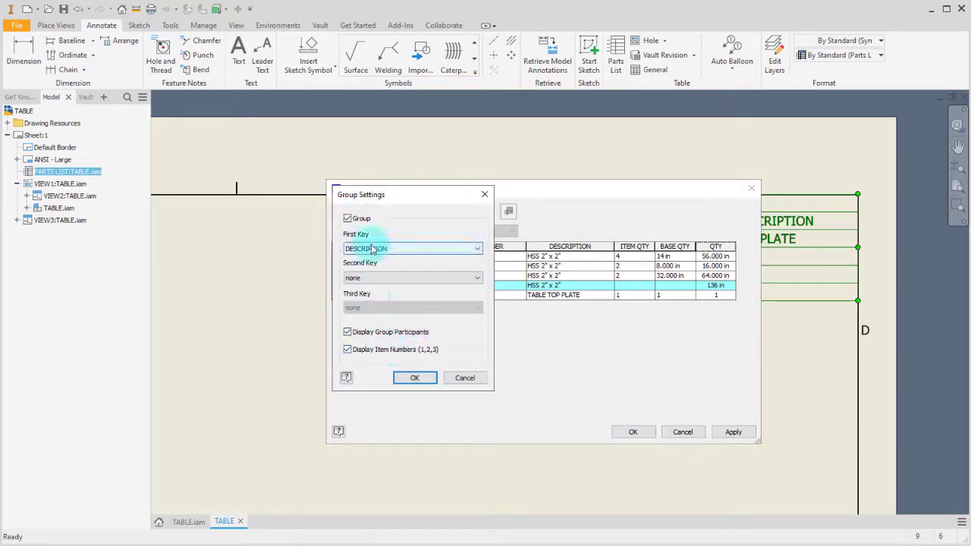
pyautogui.click(415, 378)
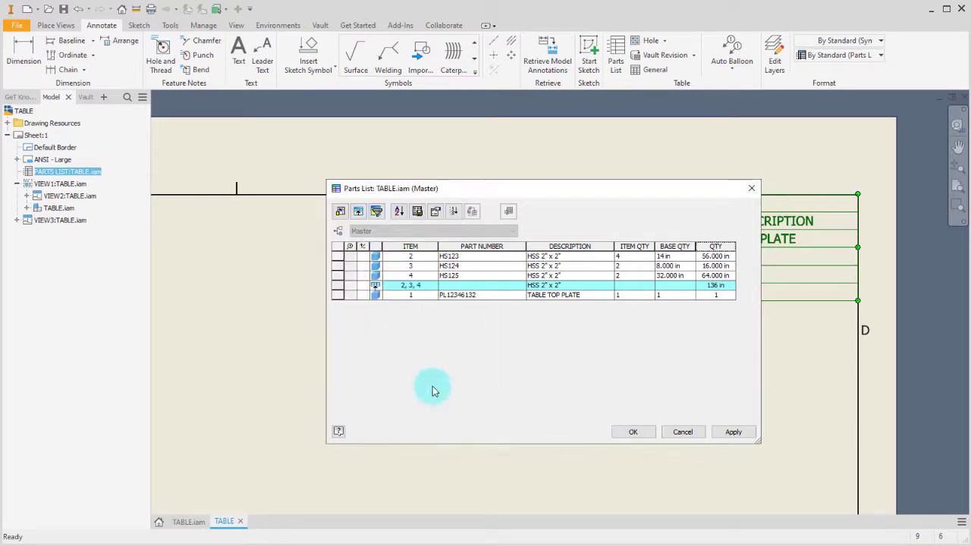
pyautogui.click(644, 434)
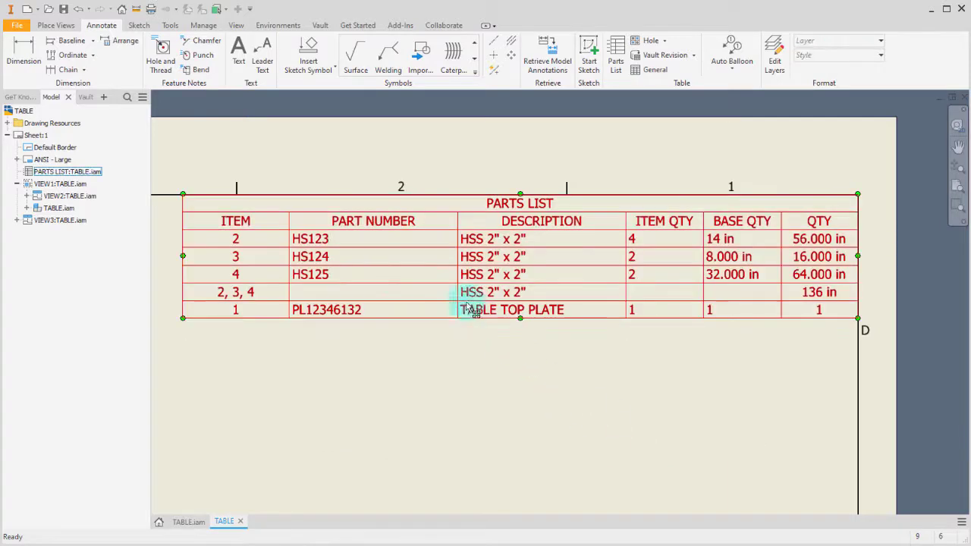
pyautogui.scroll(-3, 457, 369)
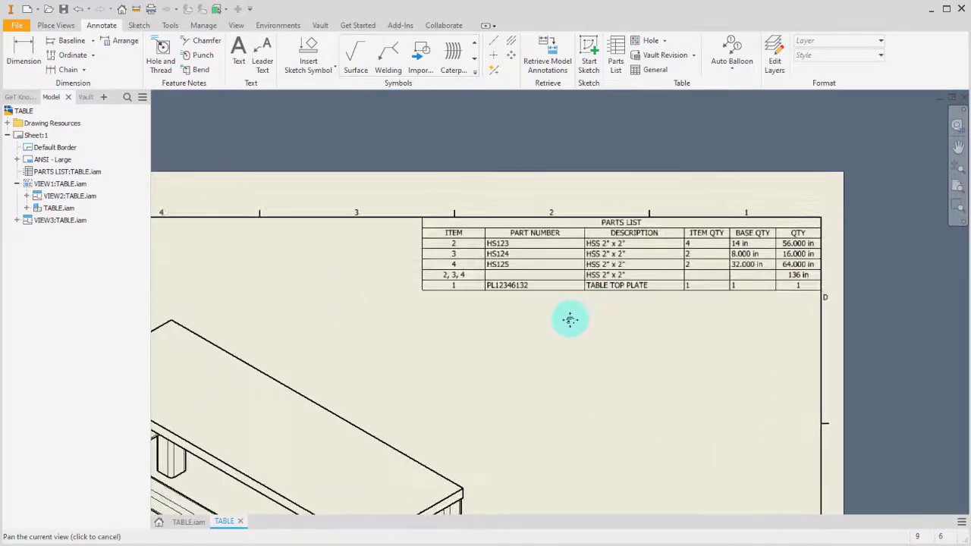
pyautogui.scroll(-2, 653, 282)
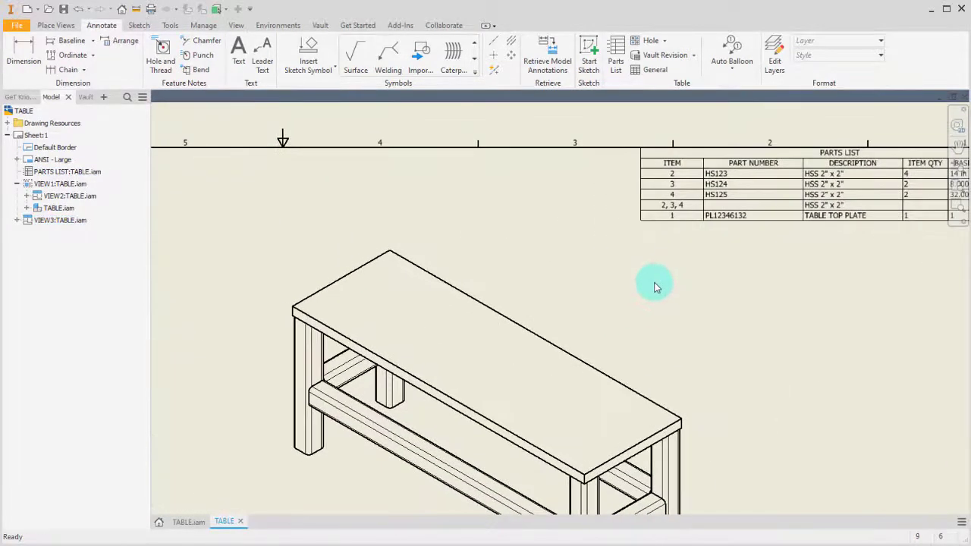
pyautogui.scroll(-1, 622, 276)
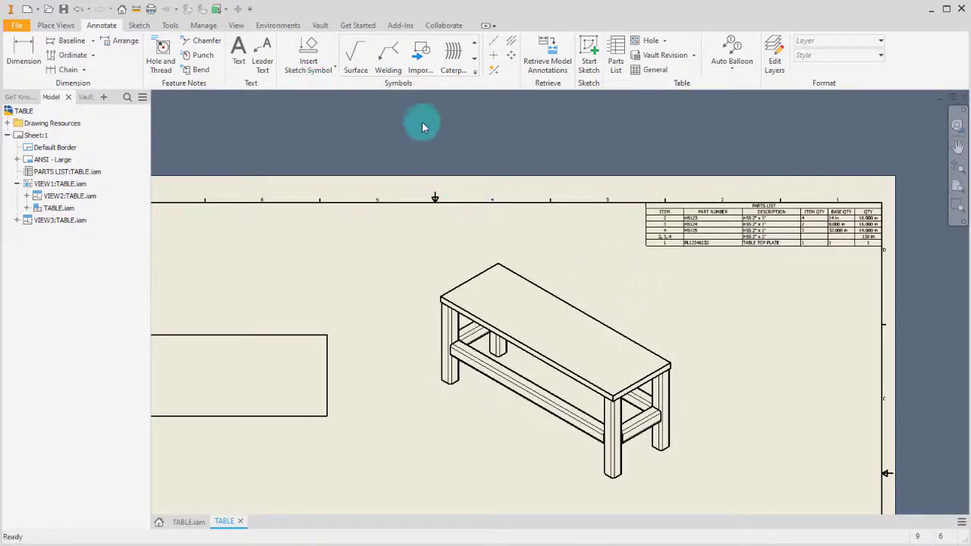
# Auto-balloon all components of the isometric table view, arranged around the view
pyautogui.click(730, 51)
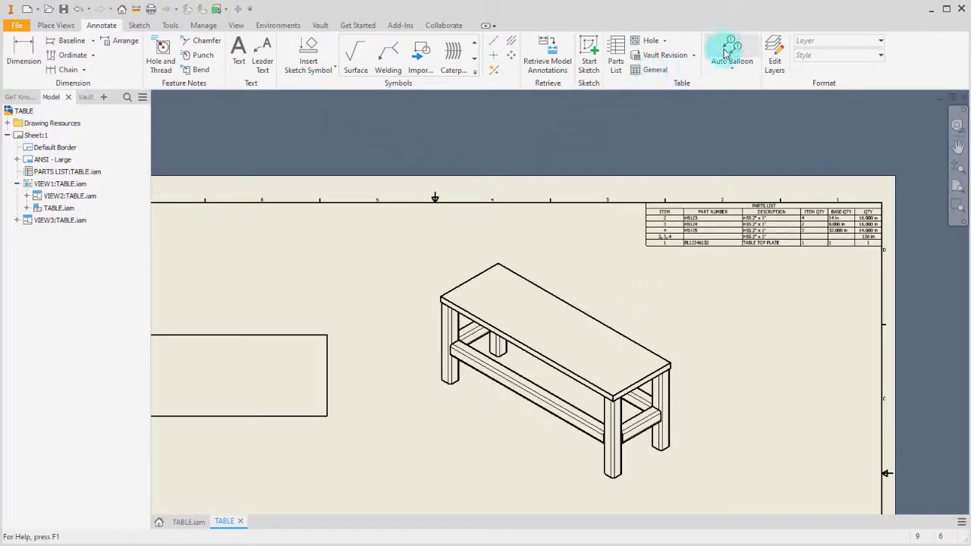
pyautogui.click(531, 319)
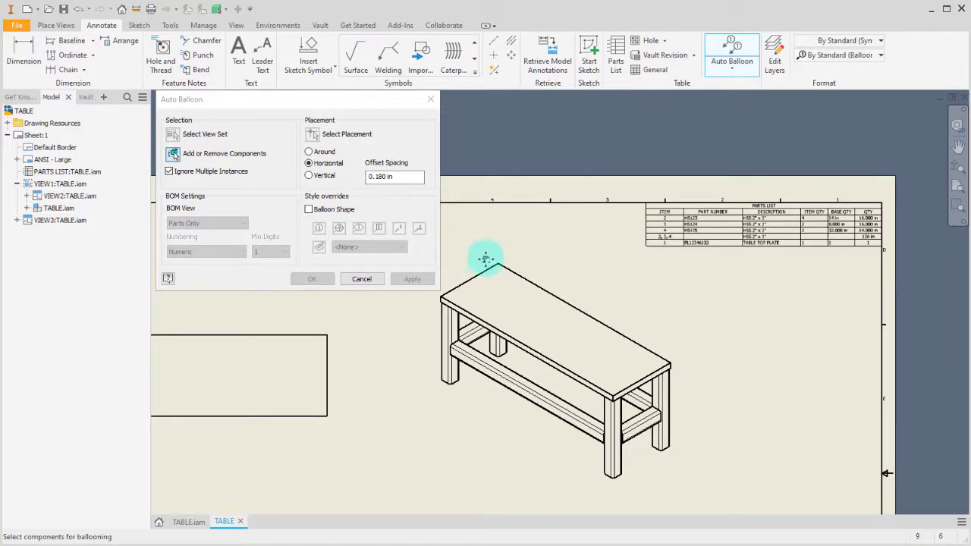
pyautogui.moveTo(834, 511); pyautogui.dragTo(834, 511)
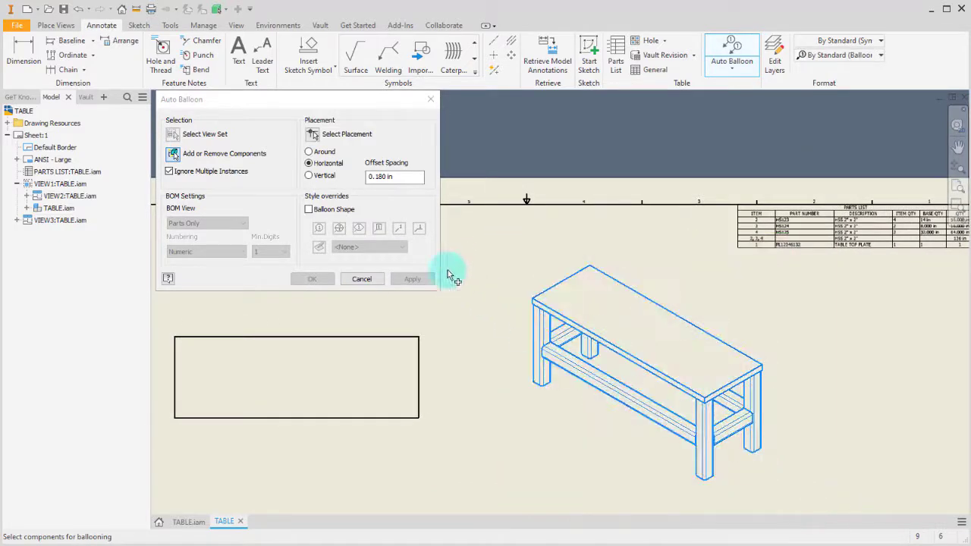
pyautogui.click(309, 152)
pyautogui.click(312, 134)
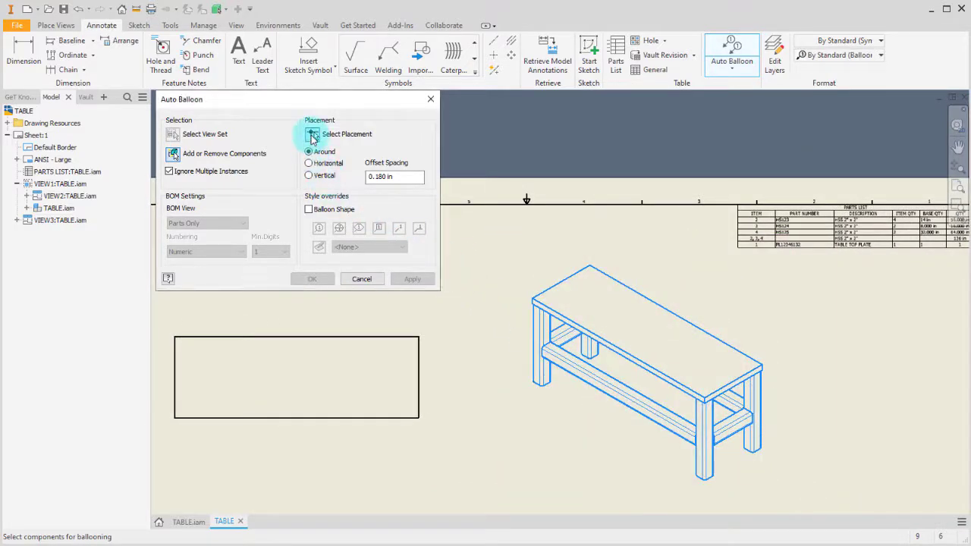
pyautogui.click(516, 267)
pyautogui.click(312, 278)
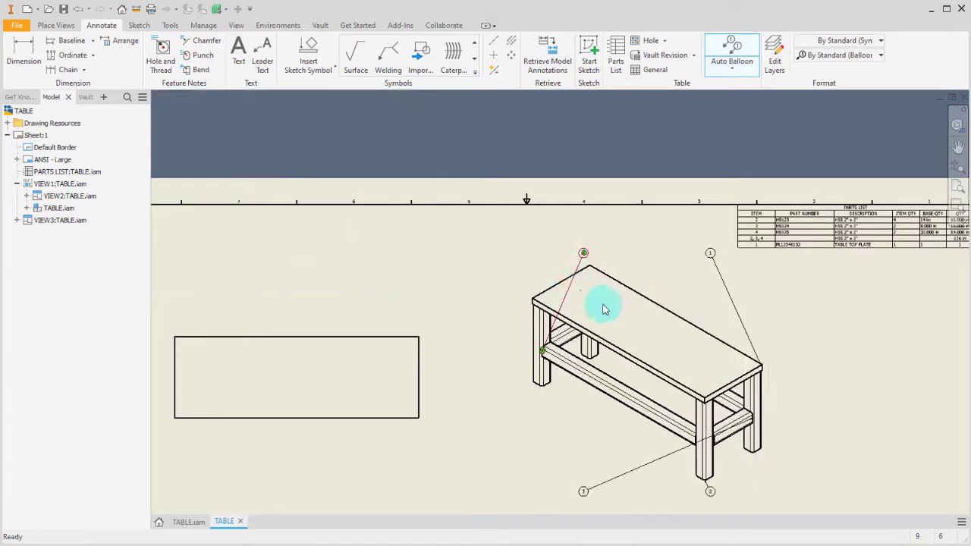
# Delete table-top balloon 1 and move balloon 4 left and balloon 3 right
pyautogui.scroll(3, 751, 357)
pyautogui.click(738, 354)
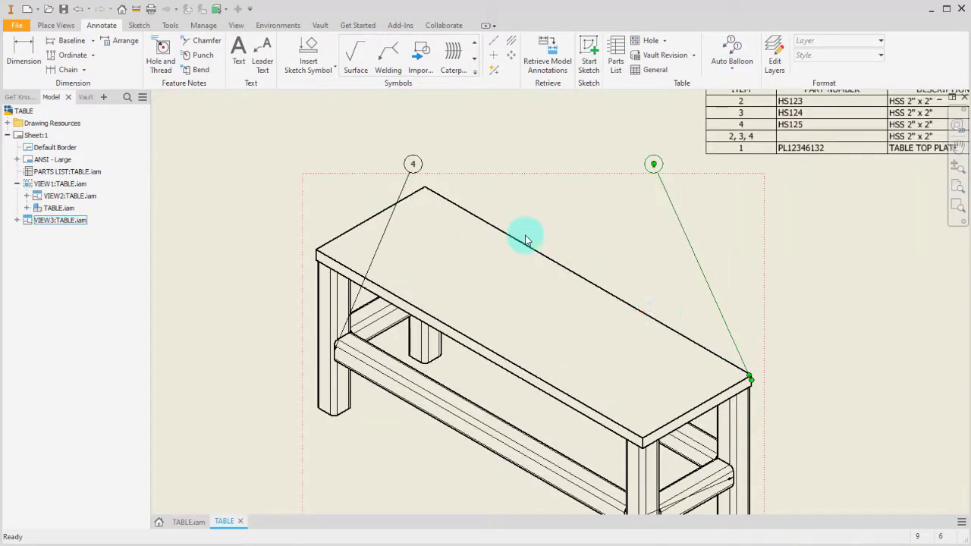
pyautogui.press('Delete')
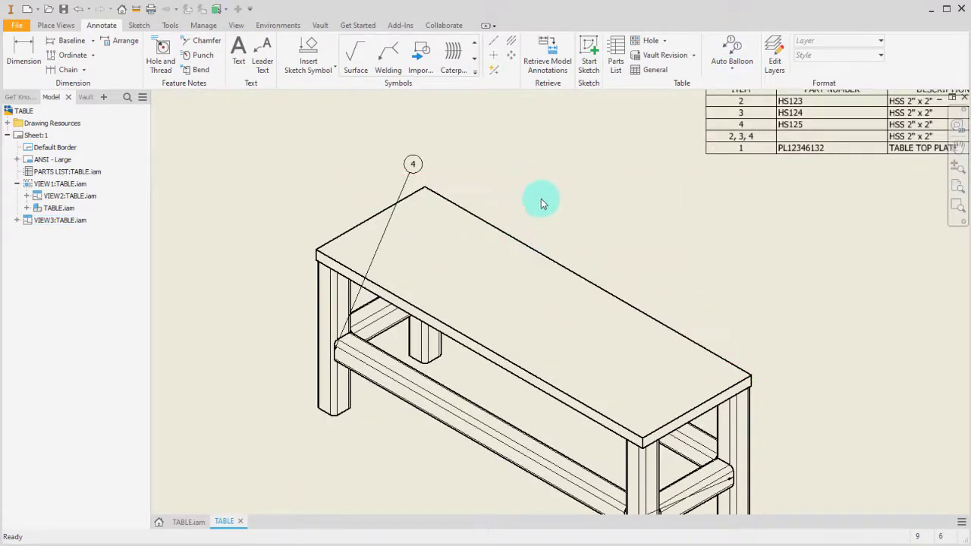
pyautogui.scroll(-2, 542, 202)
pyautogui.moveTo(455, 174); pyautogui.dragTo(367, 295)
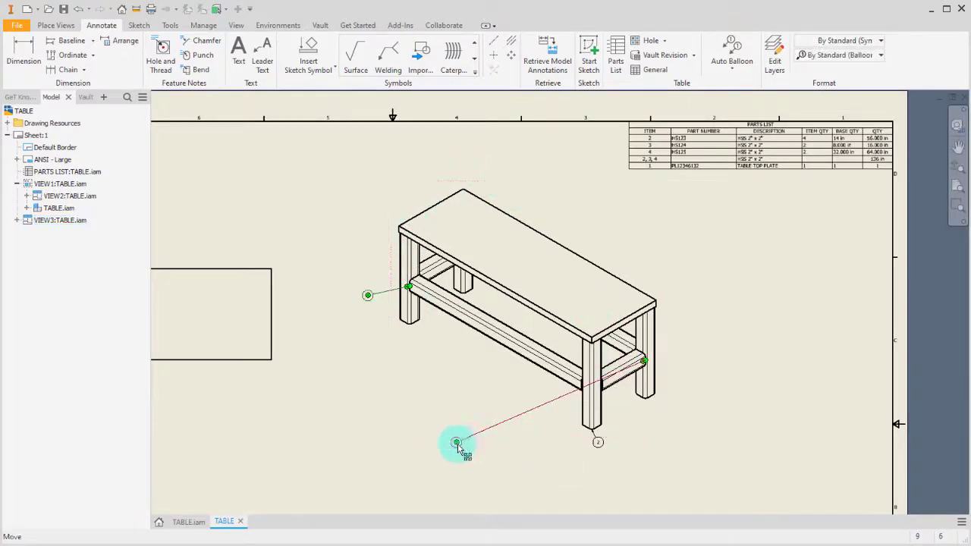
pyautogui.moveTo(459, 445); pyautogui.dragTo(724, 387)
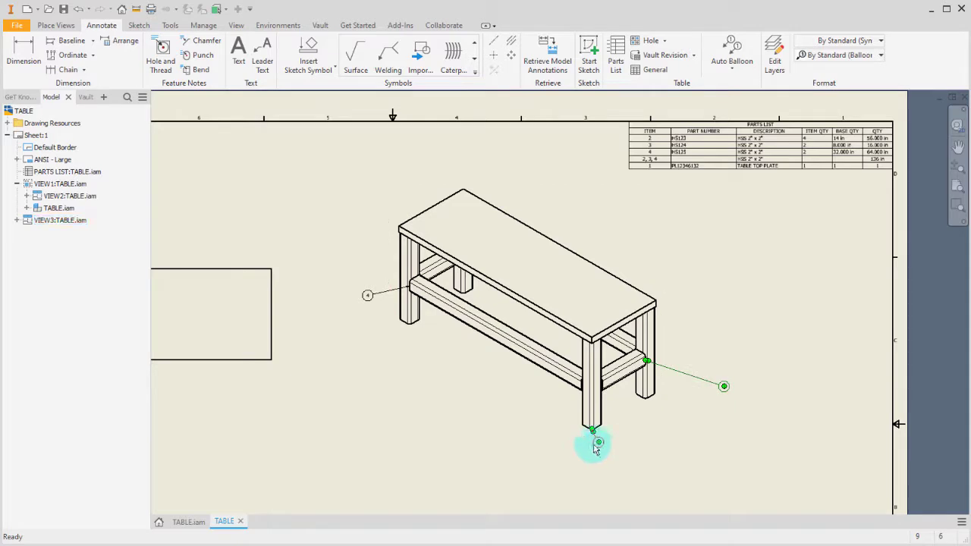
# Bring the parts list into view and open it for editing
pyautogui.moveTo(728, 250); pyautogui.dragTo(684, 353, button='middle')
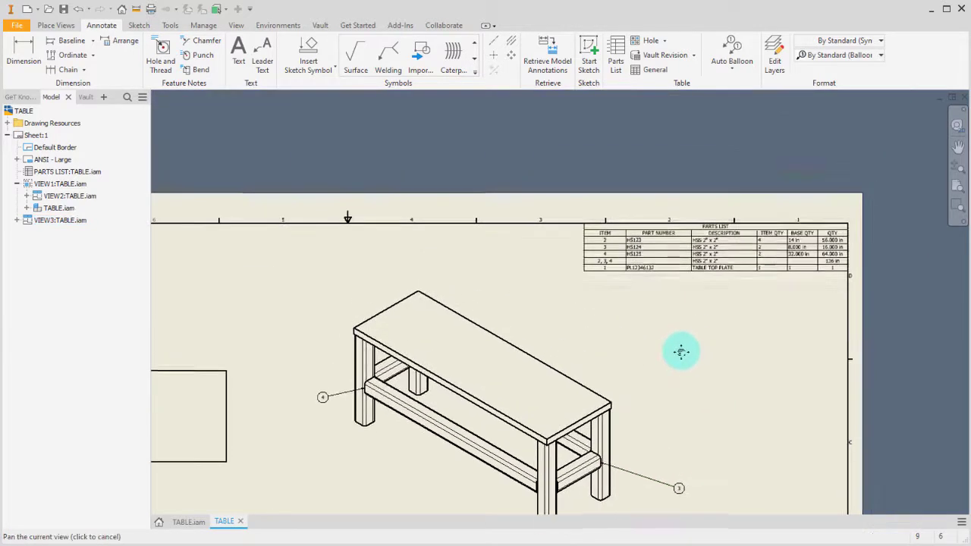
pyautogui.click(694, 250)
pyautogui.doubleClick(704, 255)
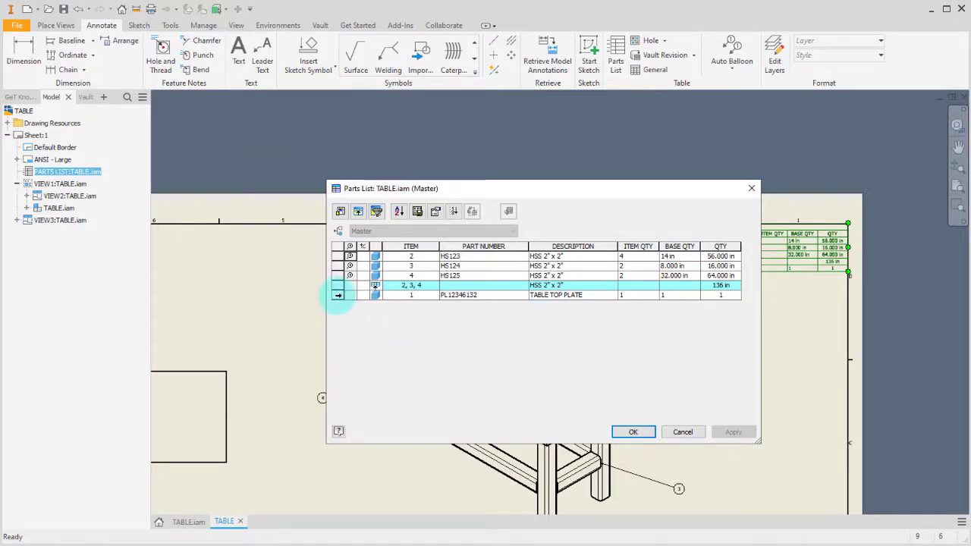
# Filter the parts list to Ballooned Items Only and renumber the items 1, 2, 3
pyautogui.rightClick(338, 295)
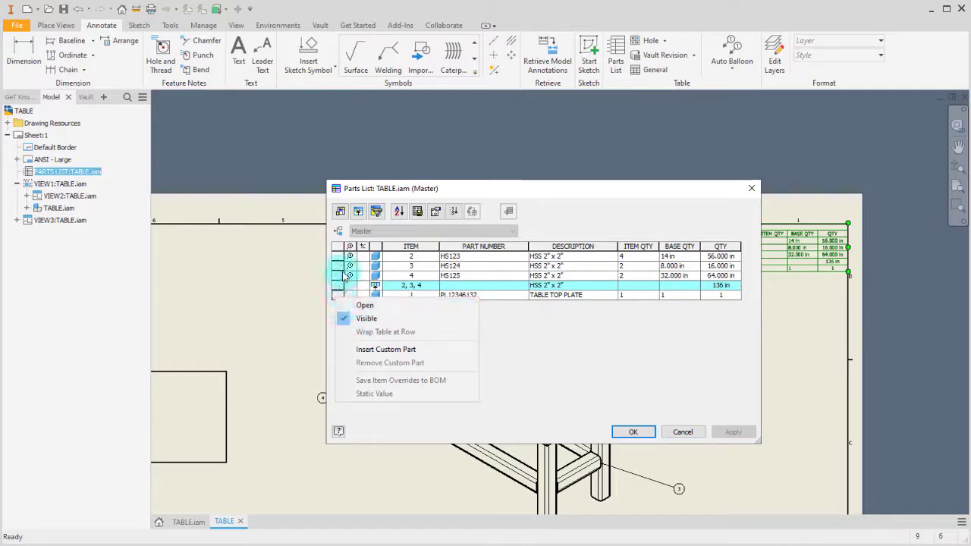
pyautogui.click(377, 211)
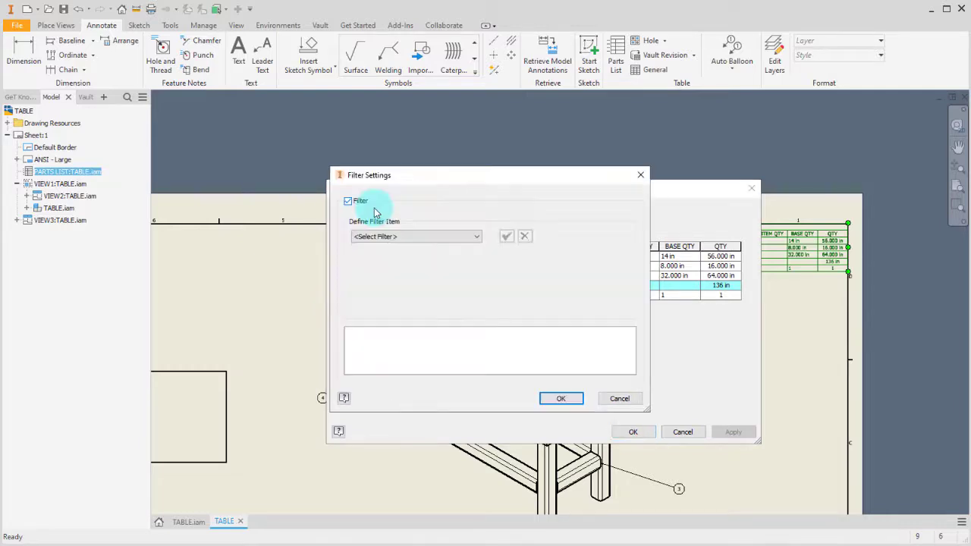
pyautogui.click(385, 236)
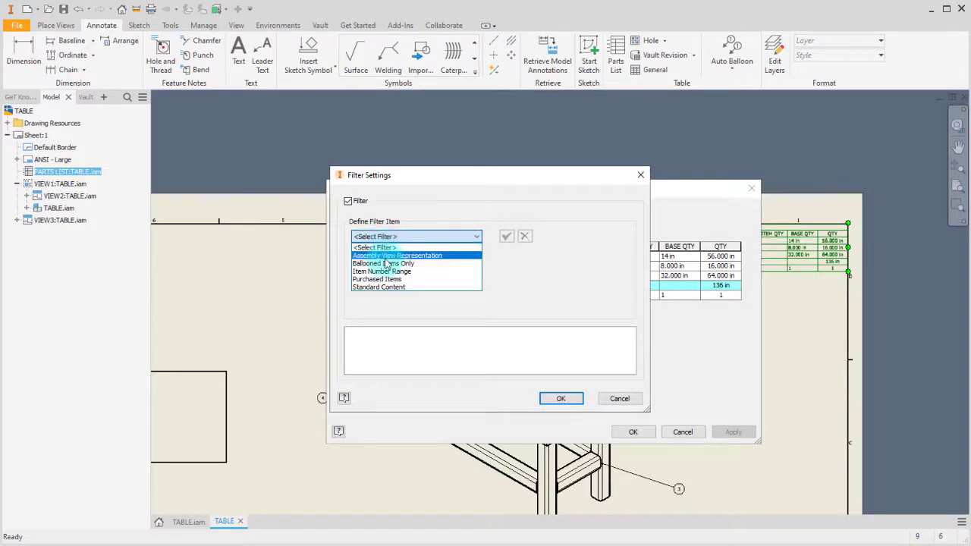
pyautogui.click(385, 264)
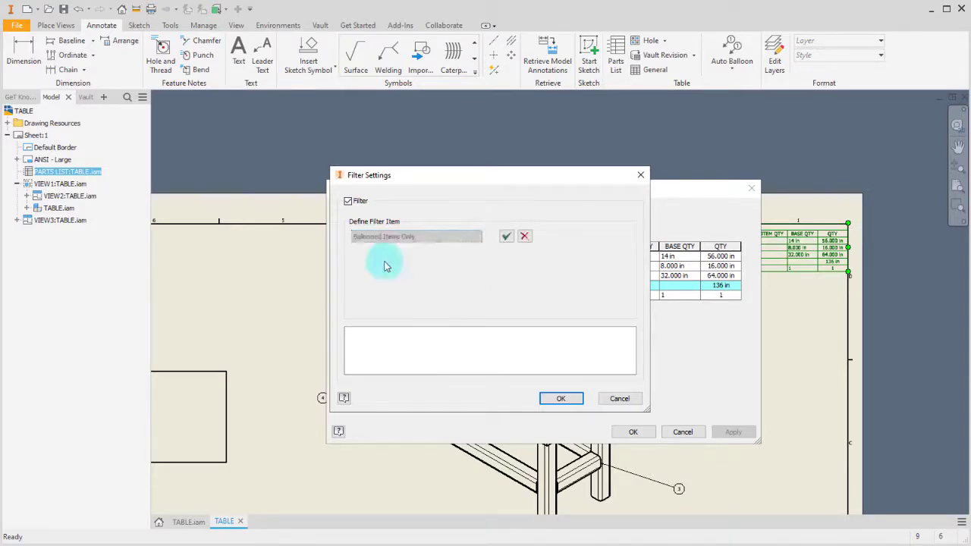
pyautogui.click(506, 236)
pyautogui.click(559, 399)
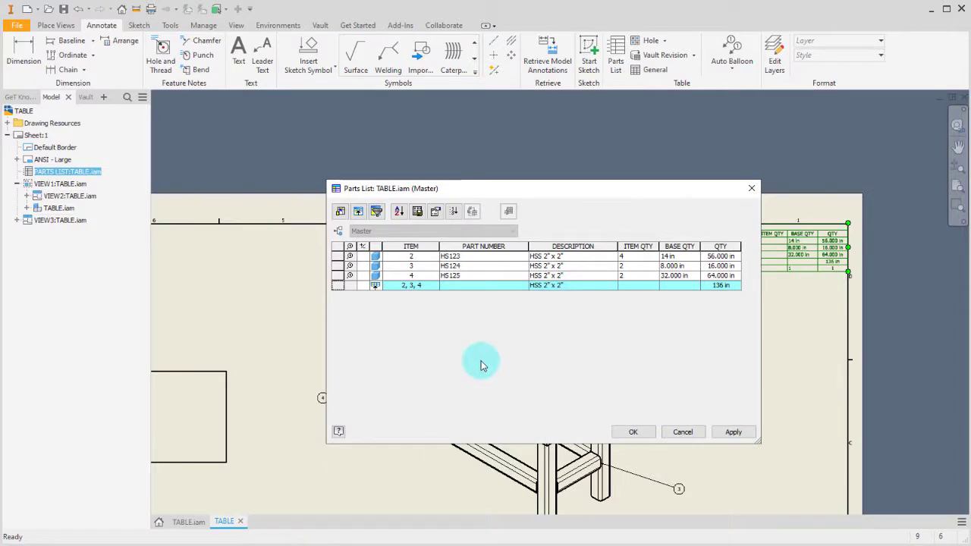
pyautogui.click(454, 211)
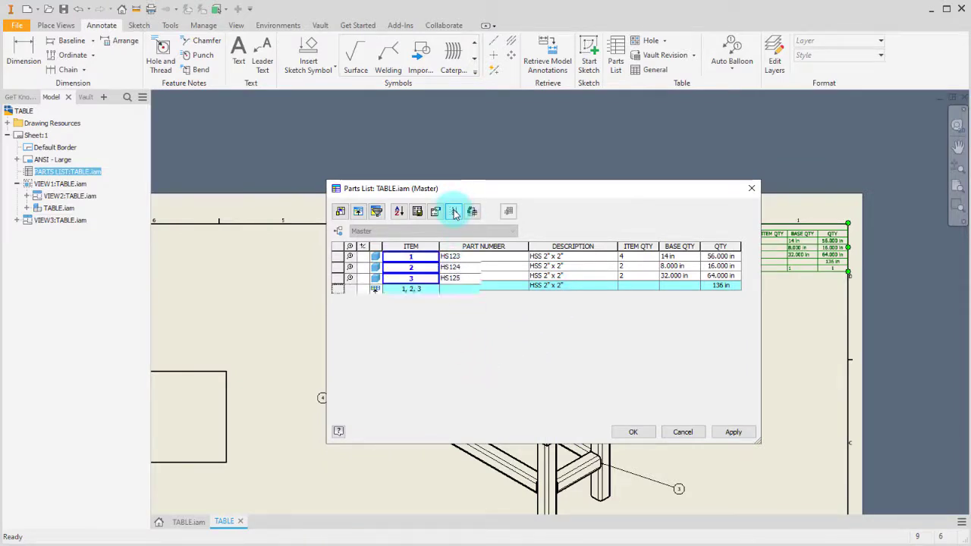
pyautogui.click(633, 433)
pyautogui.scroll(2, 549, 239)
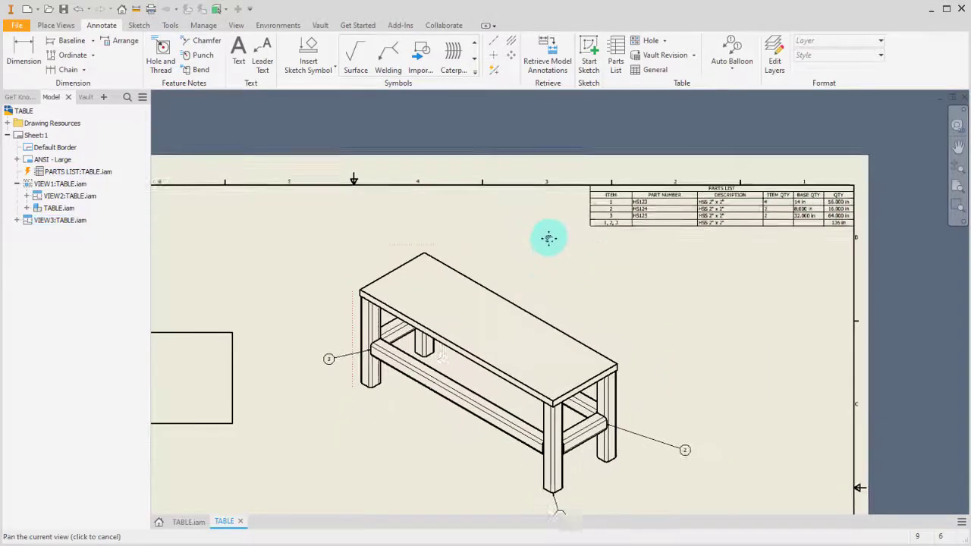
pyautogui.scroll(5, 637, 292)
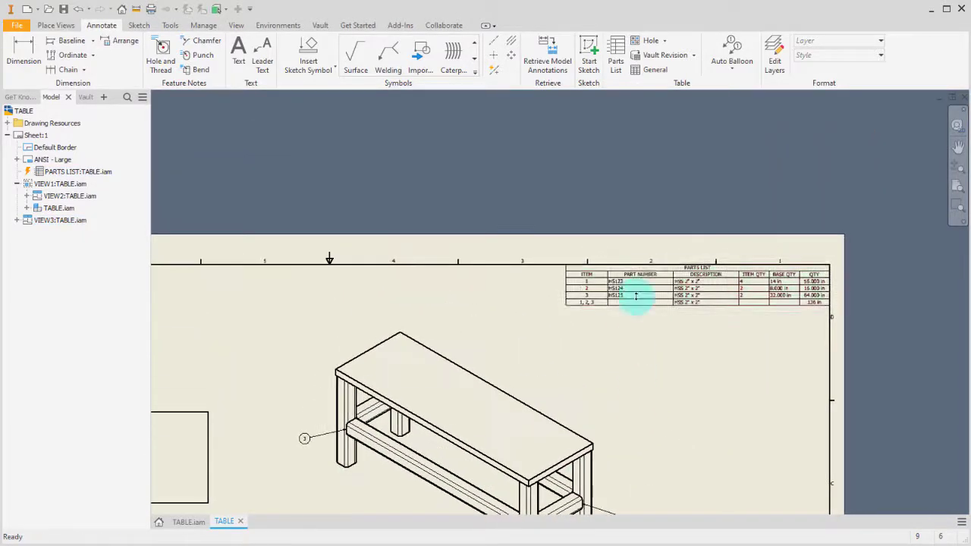
pyautogui.scroll(-4, 636, 280)
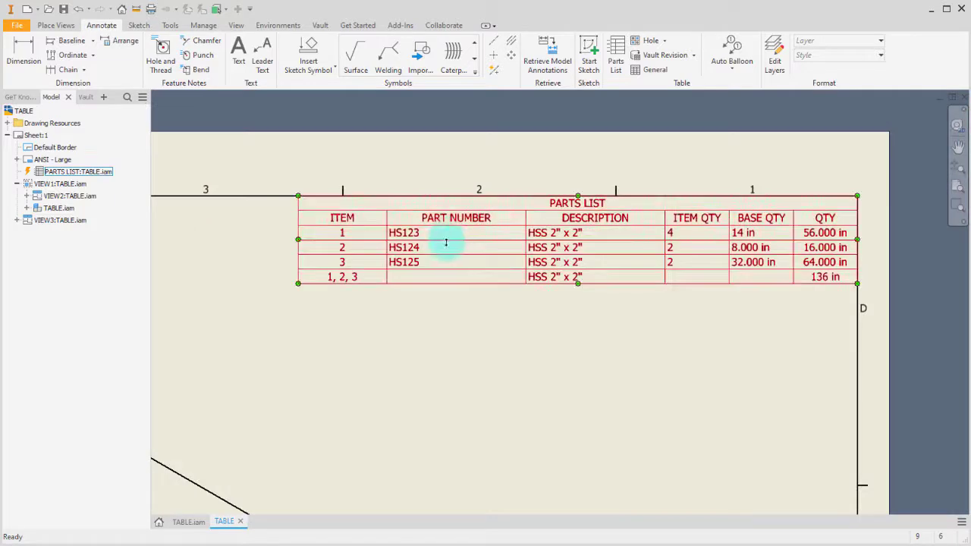
pyautogui.click(460, 280)
pyautogui.click(389, 373)
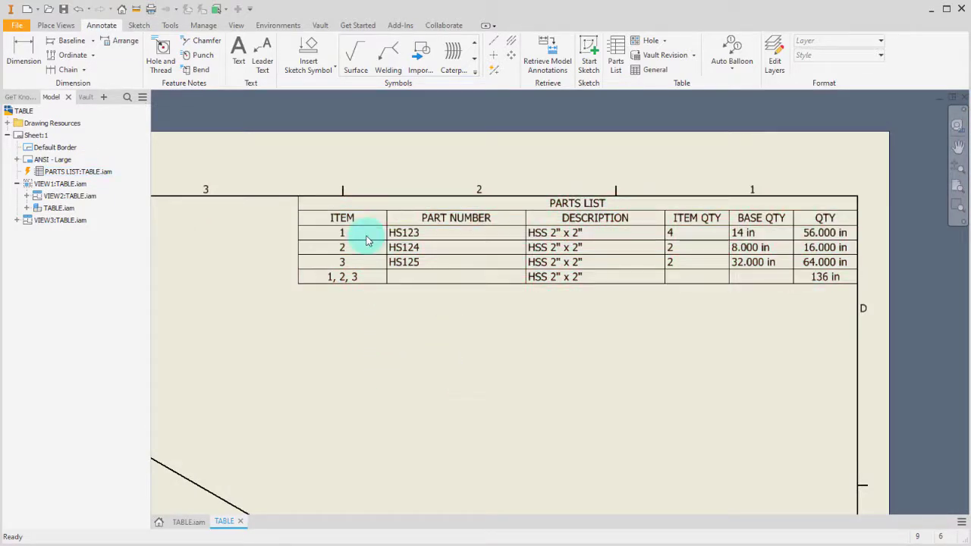
pyautogui.click(438, 281)
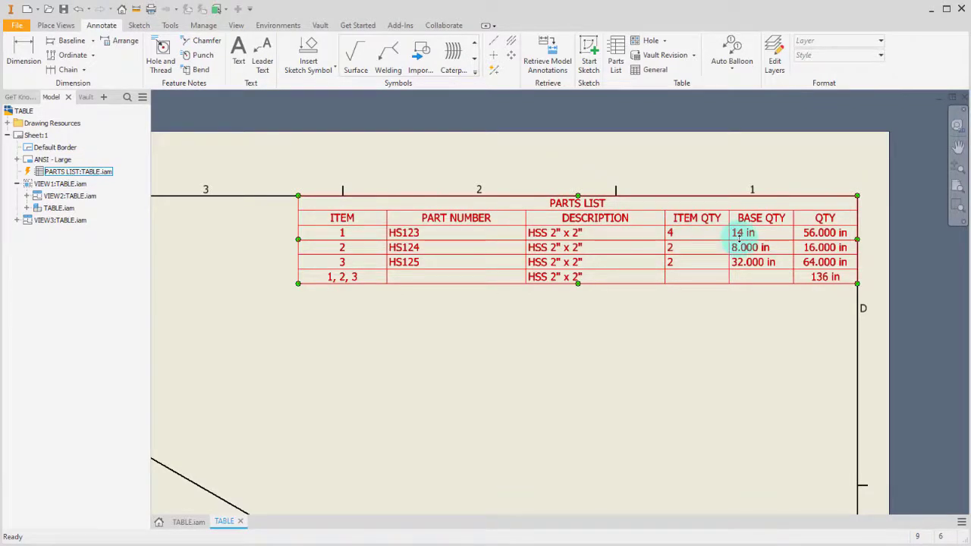
pyautogui.click(342, 284)
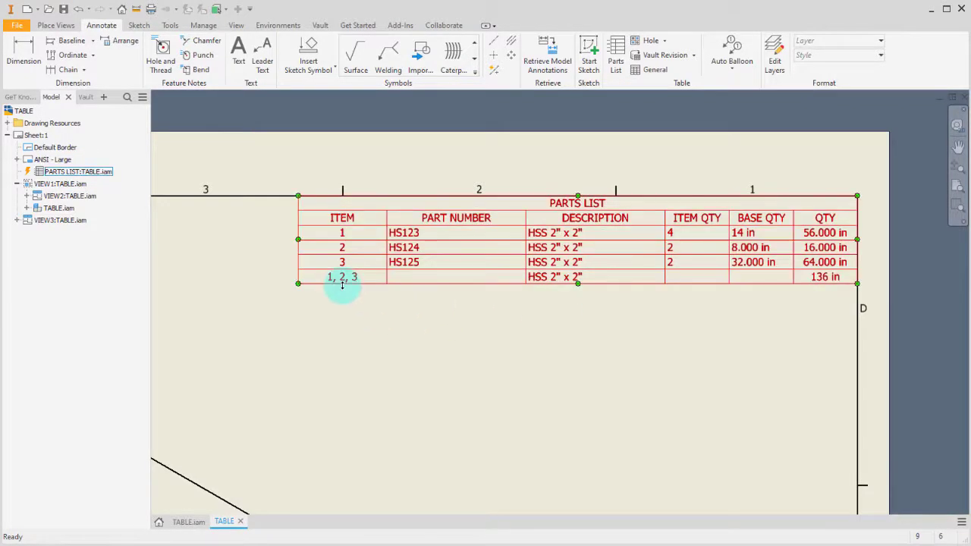
pyautogui.click(579, 283)
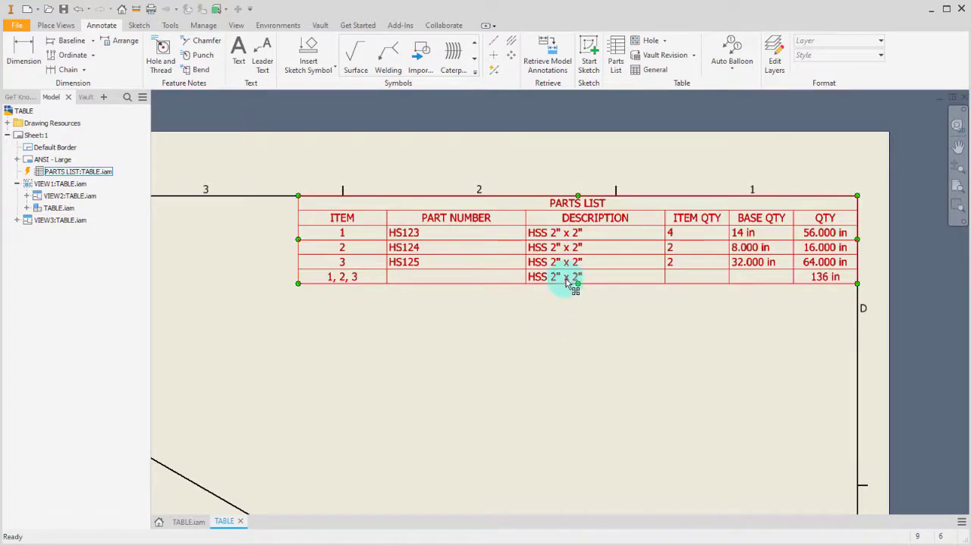
pyautogui.click(604, 296)
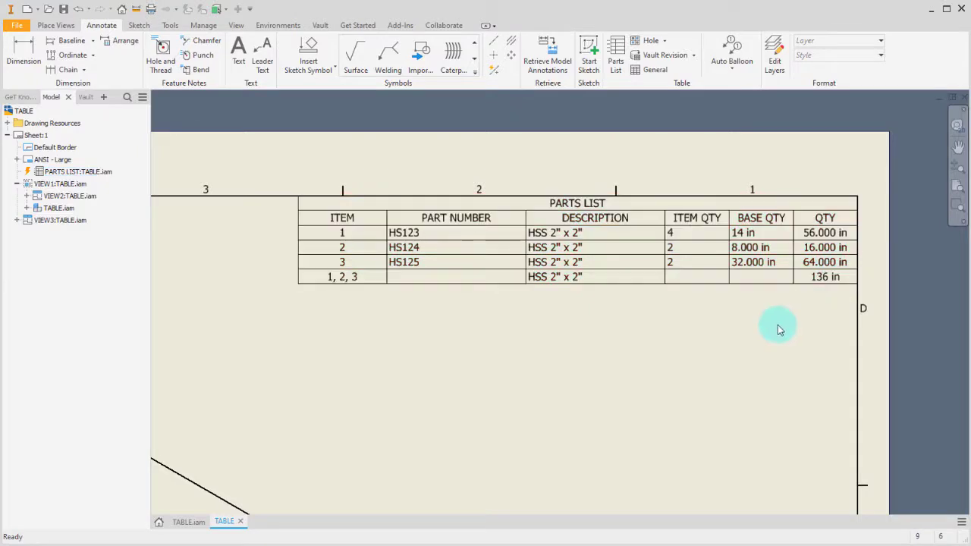